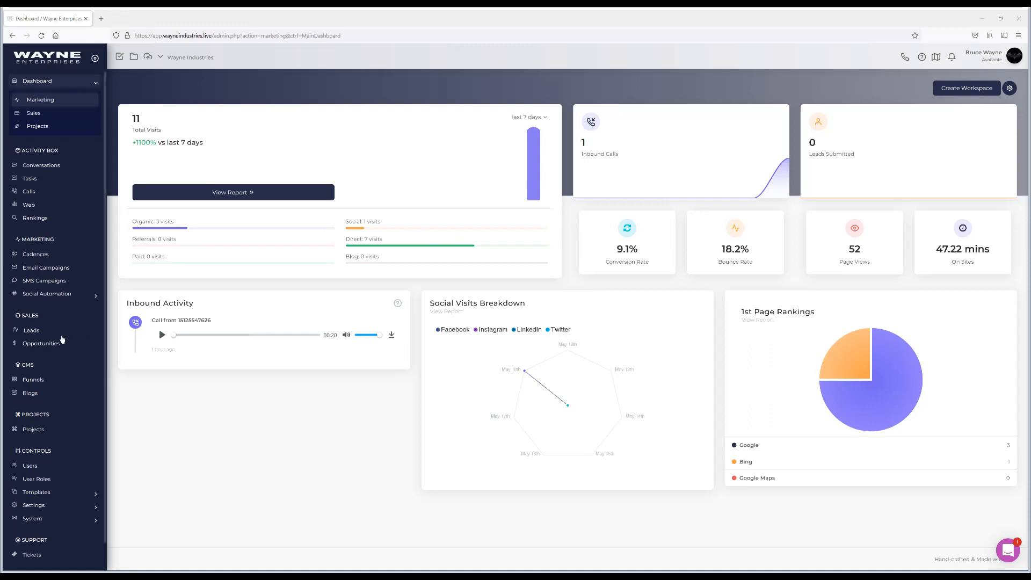
Open the list of data forms among the data templates.
scroll(55, 339, "down", 1)
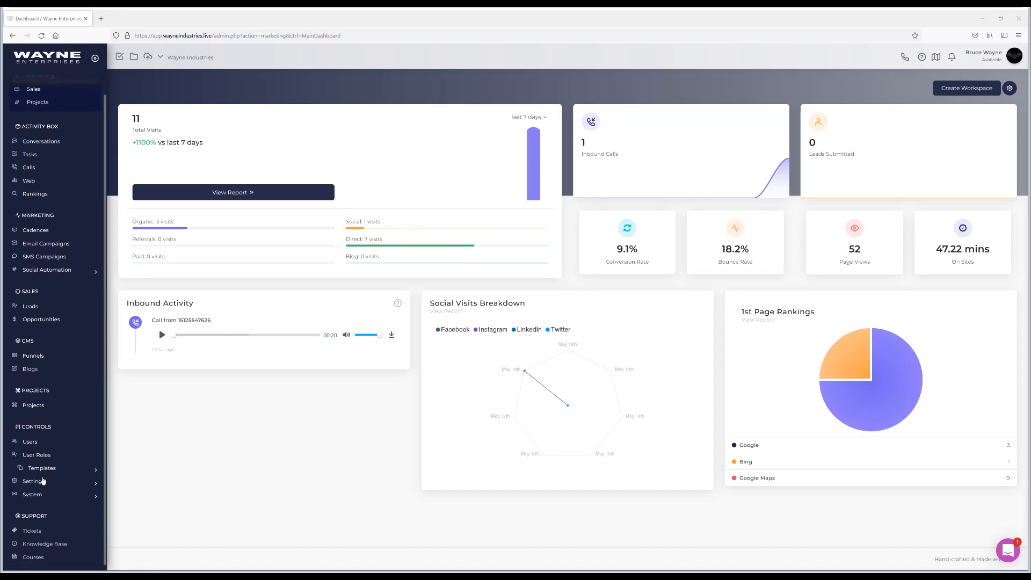
left_click(37, 468)
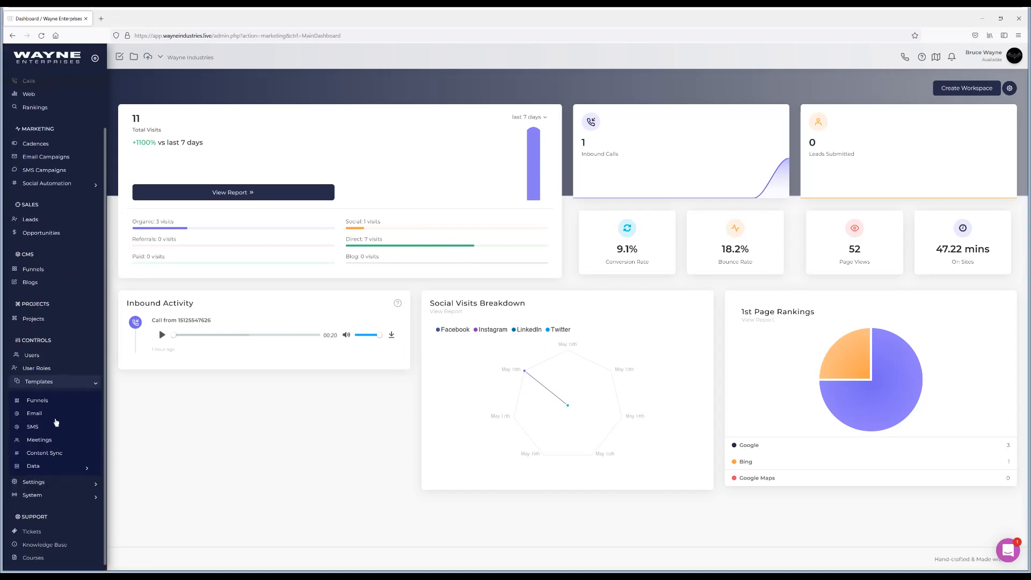
left_click(53, 466)
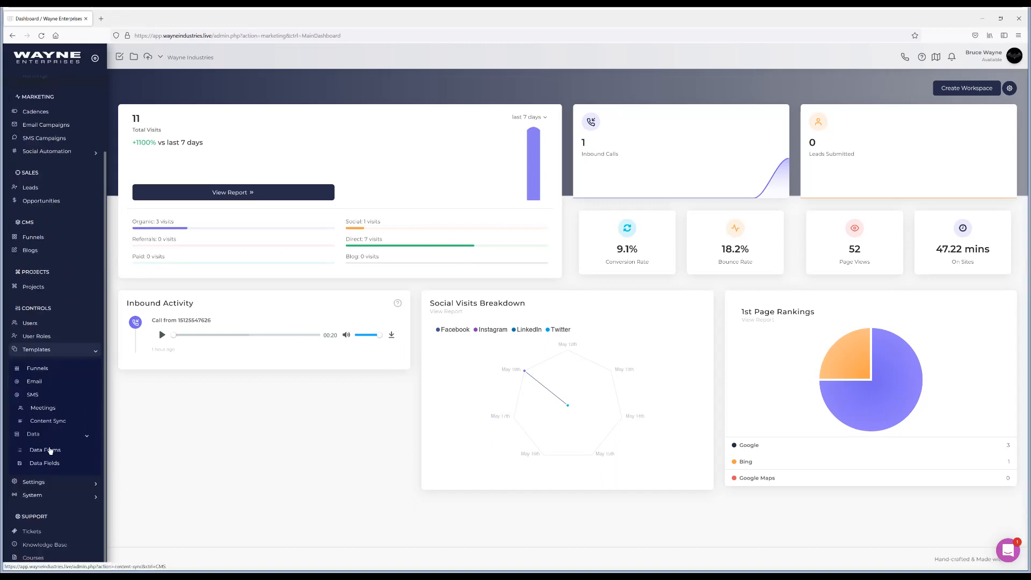
left_click(50, 451)
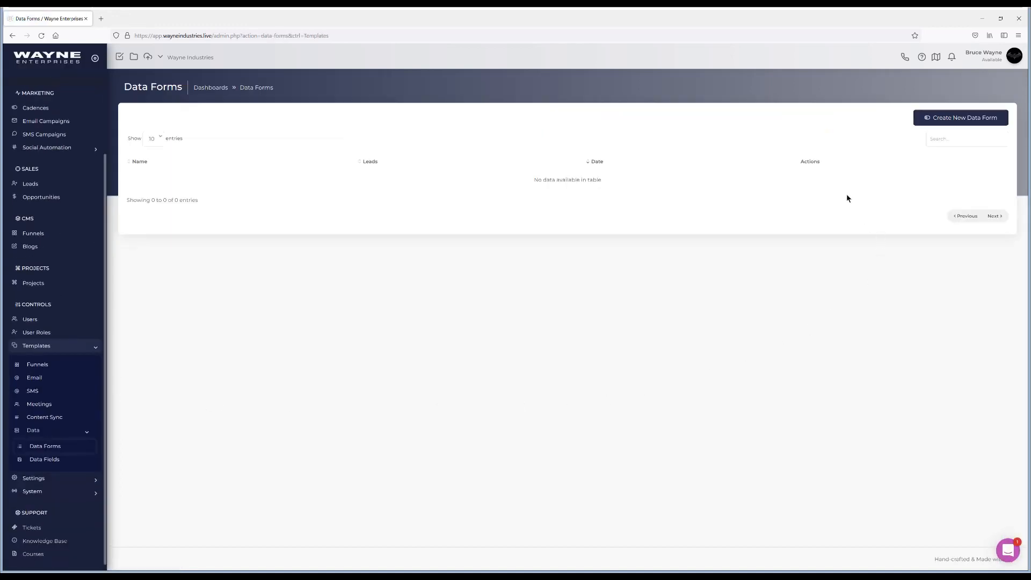
Create a data form named "Wayne Industries CTA" assigned to the Wayne Industries workspace.
left_click(925, 123)
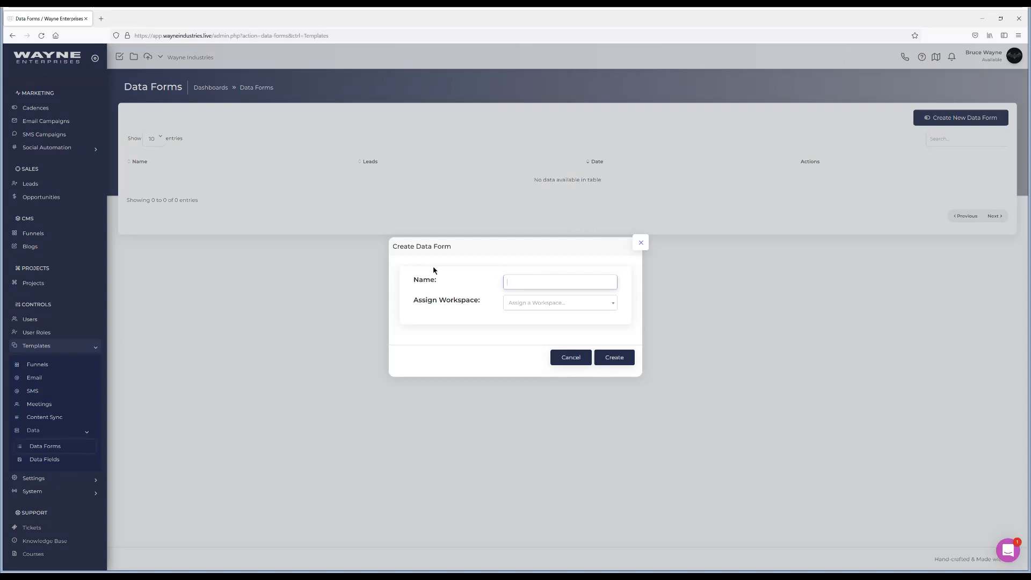
type("Wayne Industries C")
left_click(569, 302)
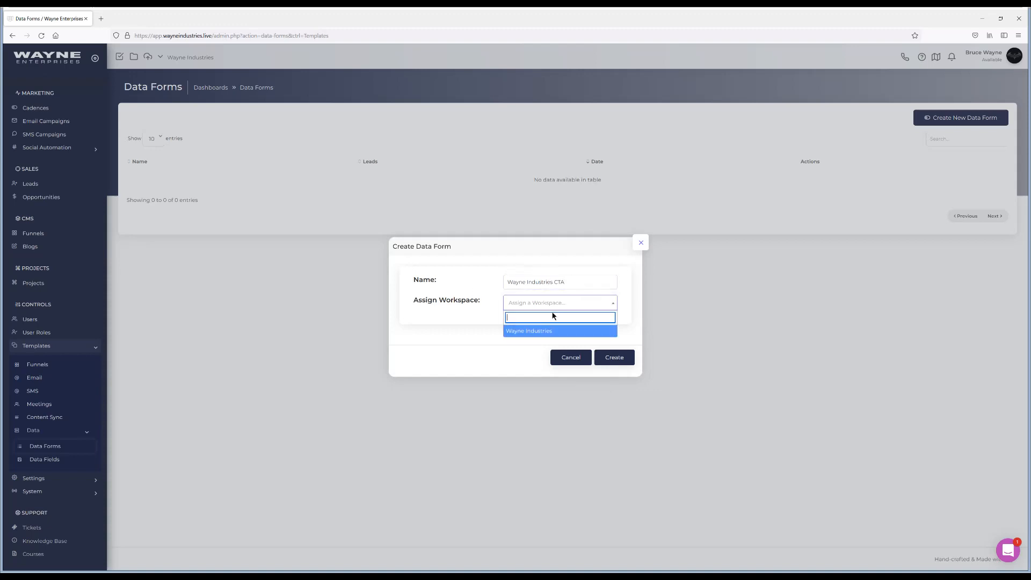
left_click(529, 331)
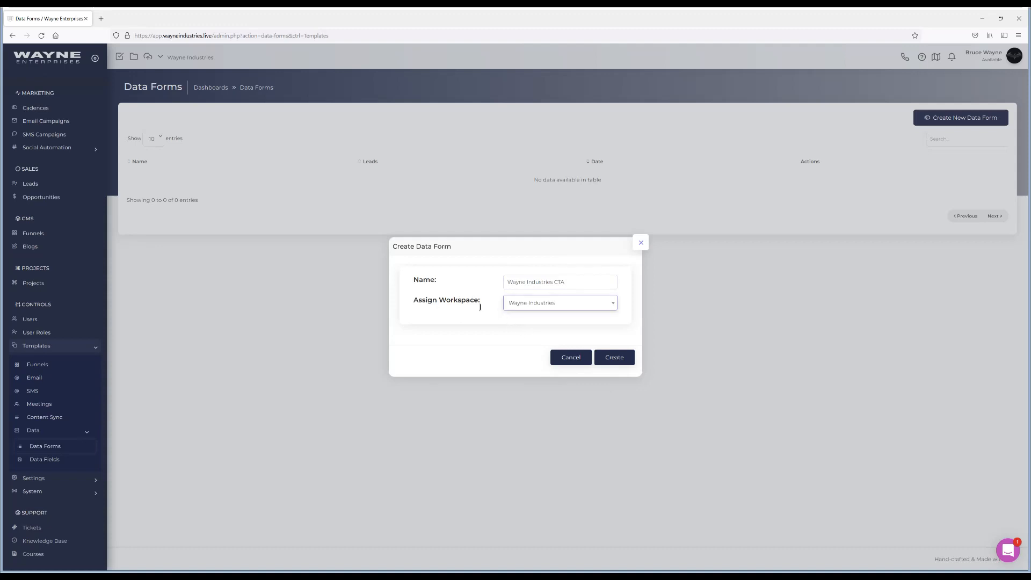
left_click(626, 357)
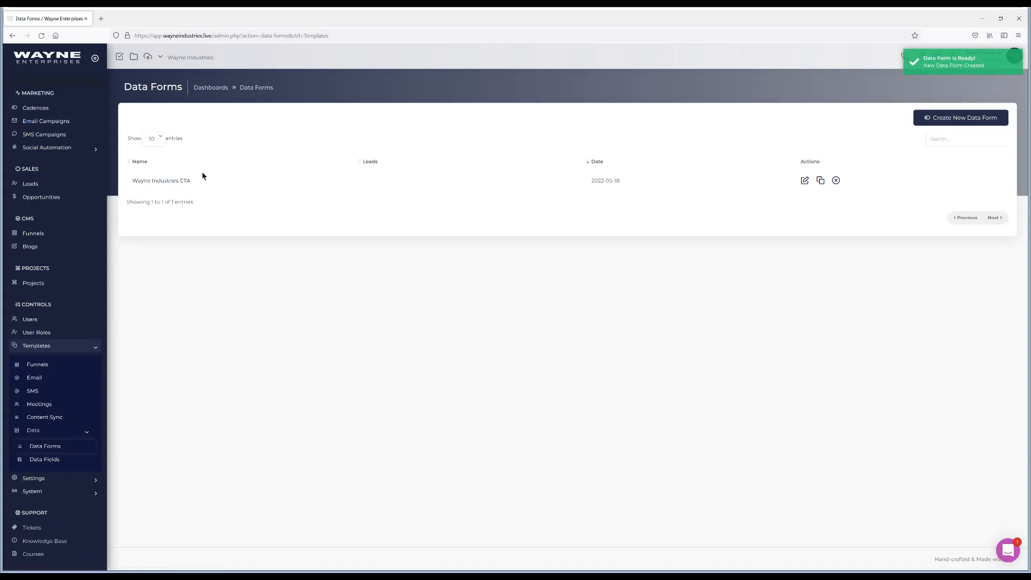
Open the Wayne Industries CTA form and set its button text to "Schedule Call Back".
left_click(157, 182)
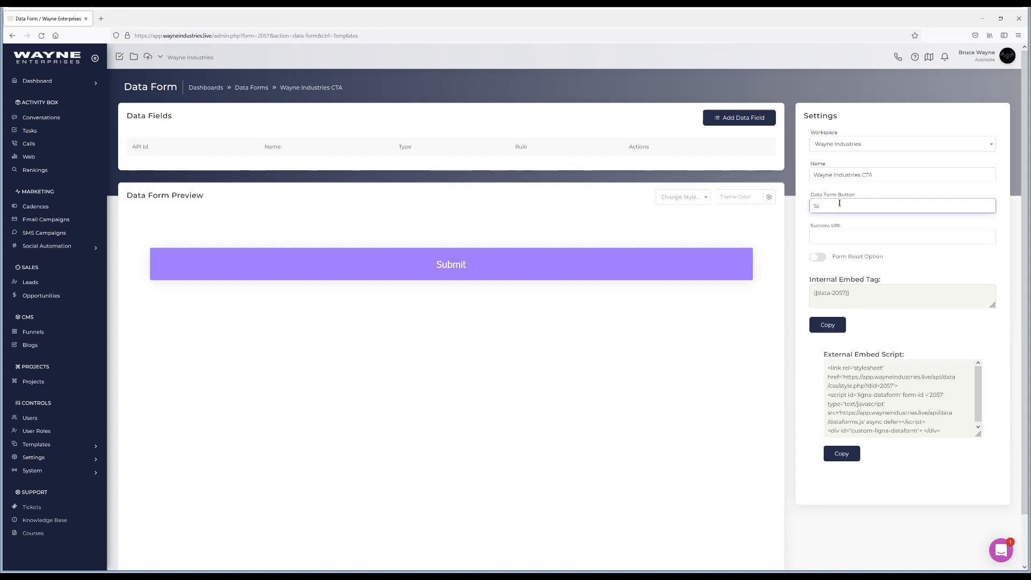
type("hedule Call Back")
left_click(804, 278)
Review the form's internal embed tag and external embed script.
left_click(822, 324)
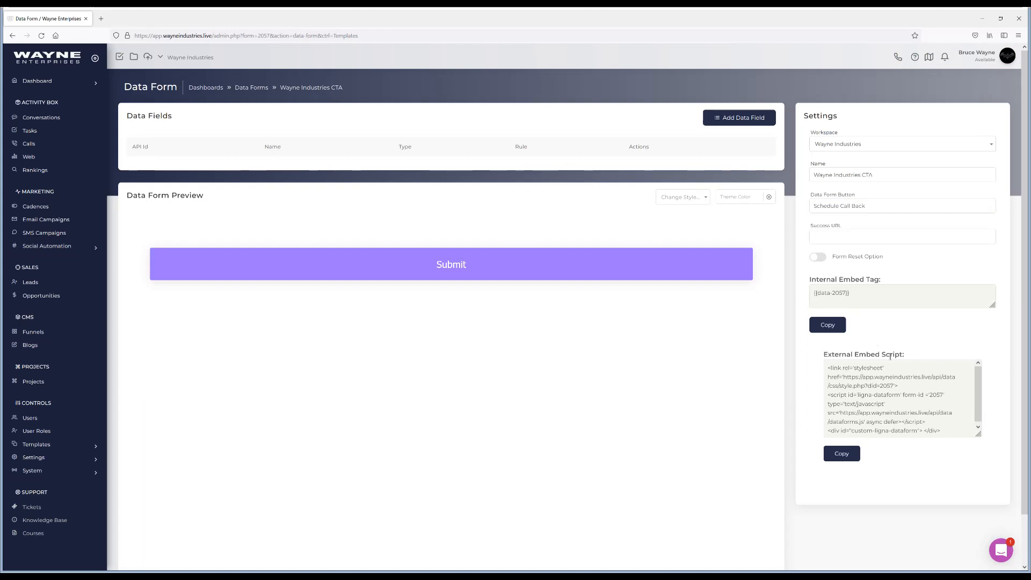
scroll(877, 379, "down", 1)
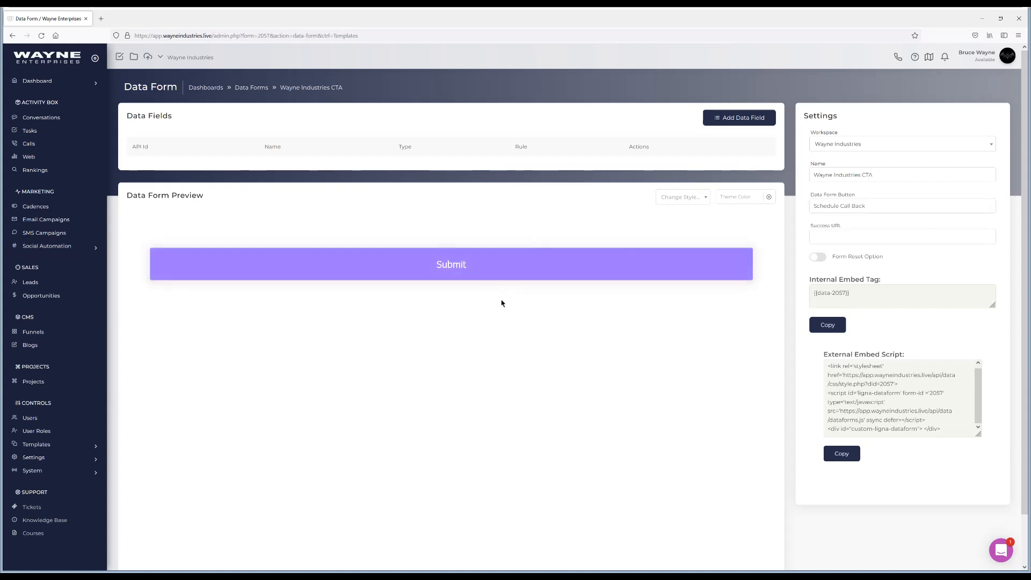
scroll(879, 381, "down", 2)
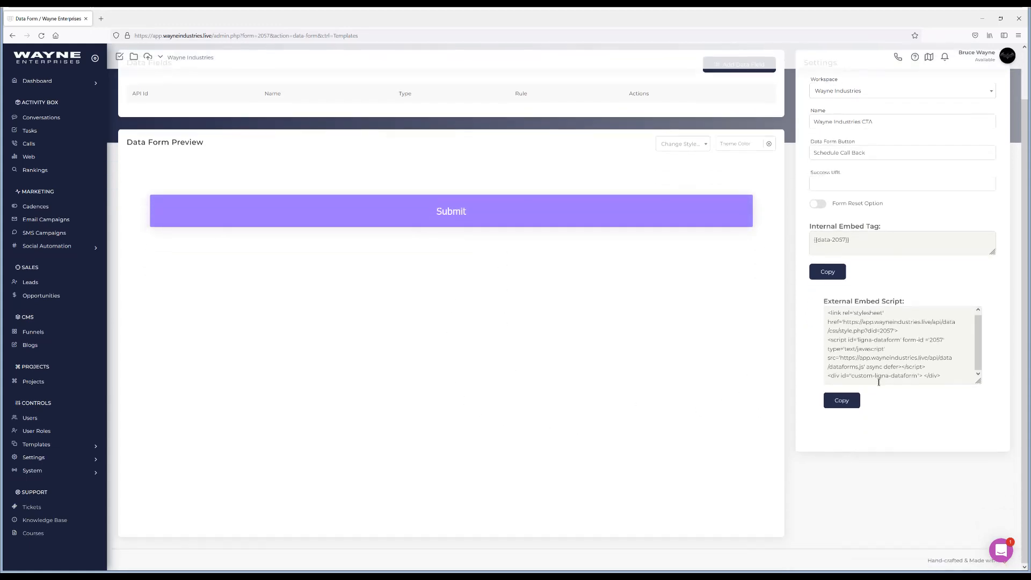
scroll(881, 375, "up", 1)
left_click_drag(979, 374, 985, 350)
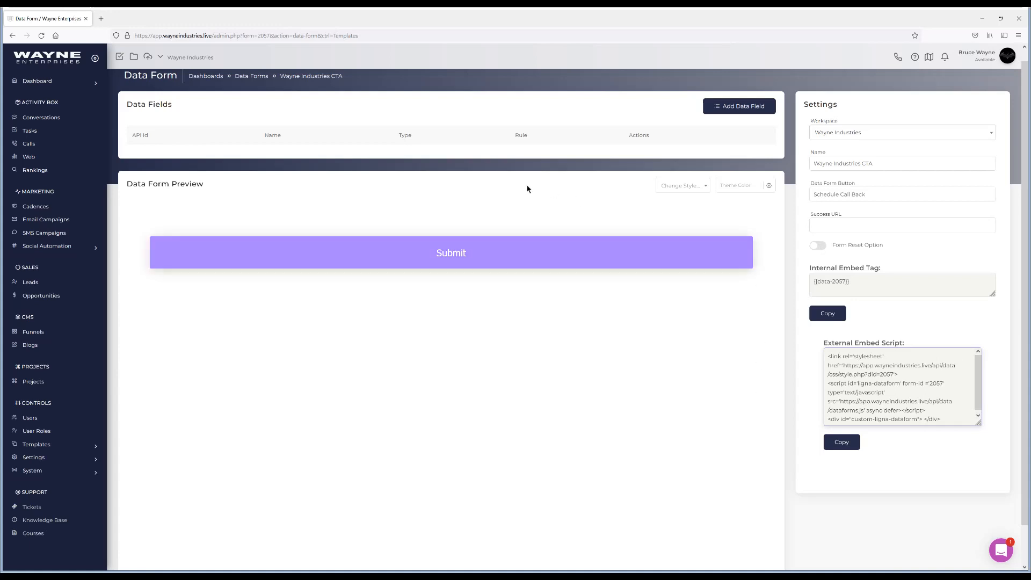
scroll(537, 190, "up", 1)
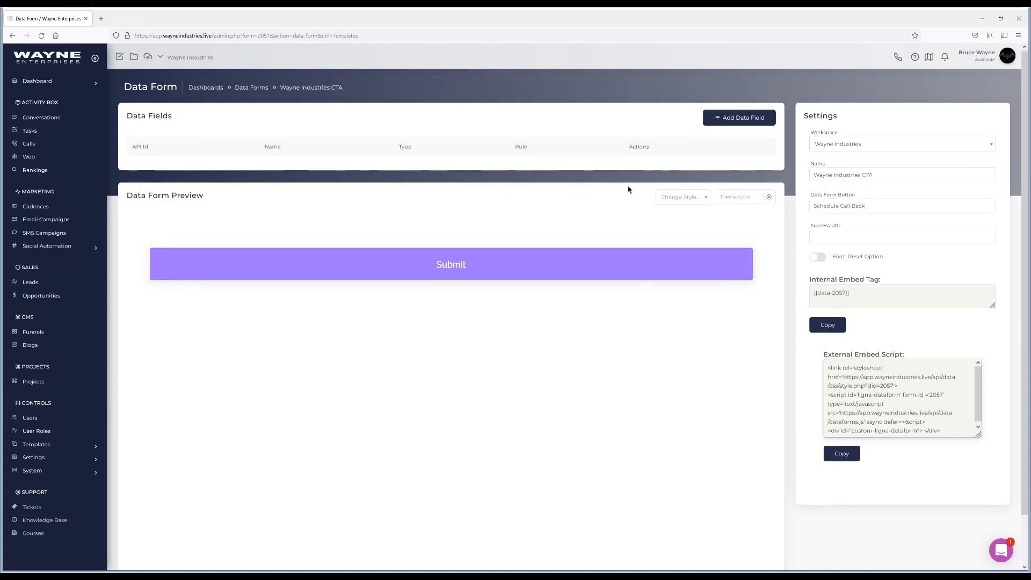
Add a data field named "First Name" of type Text Input to the form, checking the available field types.
left_click(729, 118)
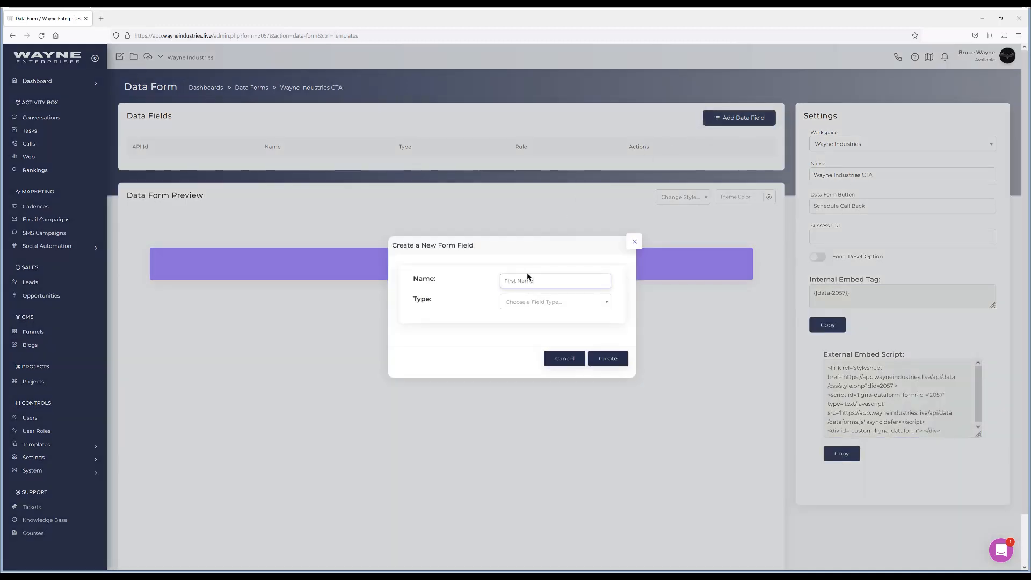
left_click(530, 305)
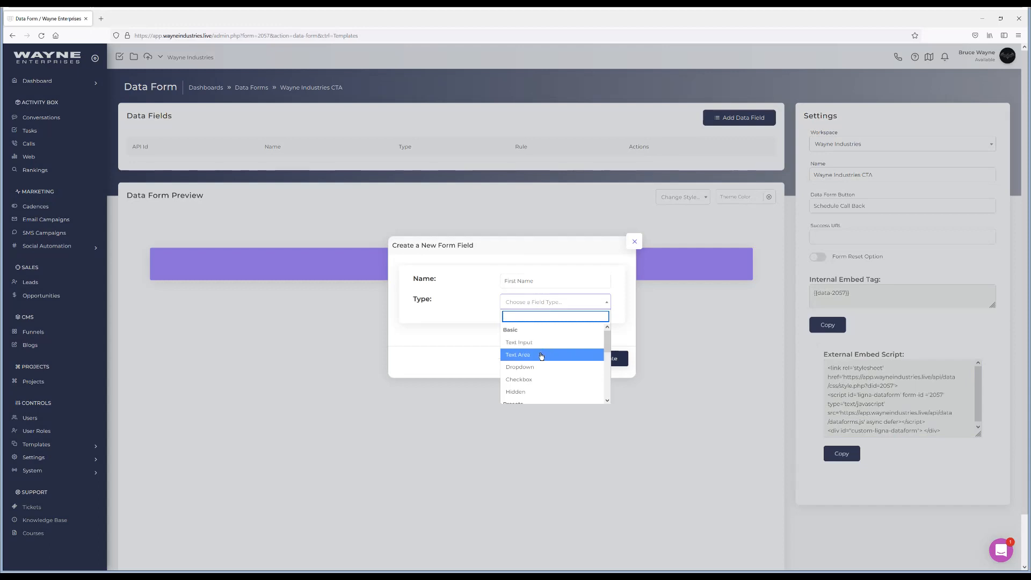
scroll(541, 357, "down", 1)
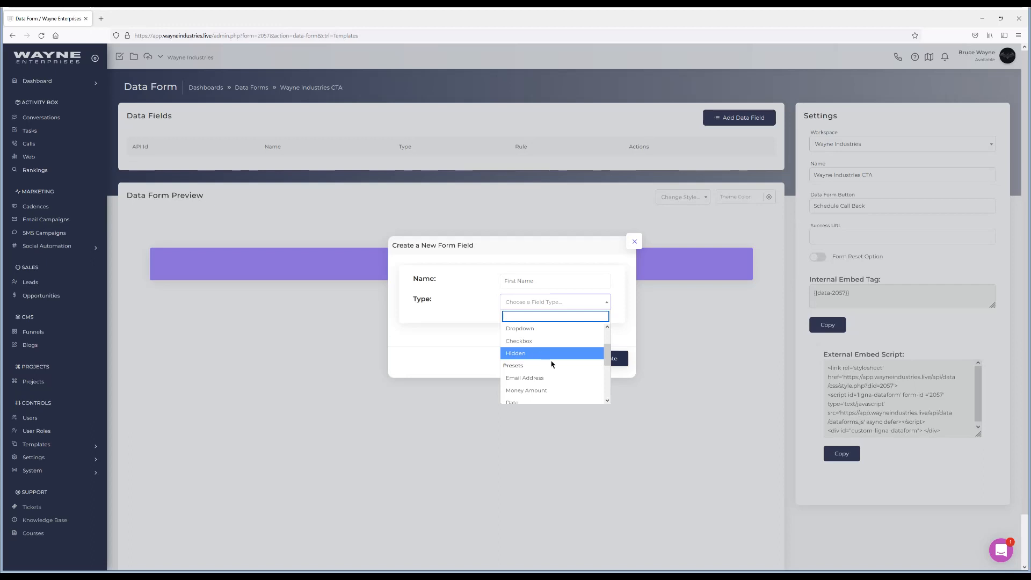
scroll(552, 361, "down", 2)
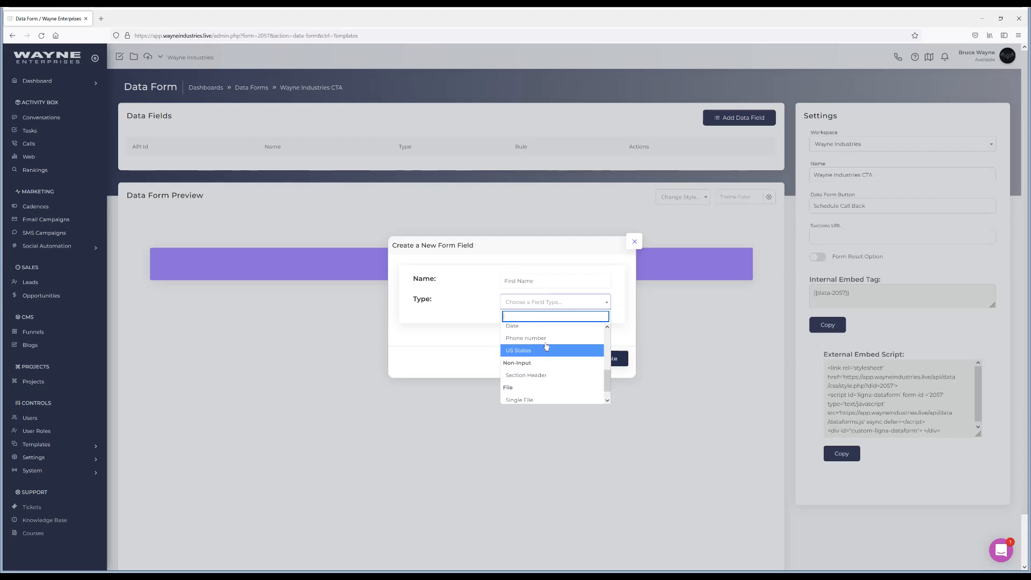
scroll(546, 347, "down", 2)
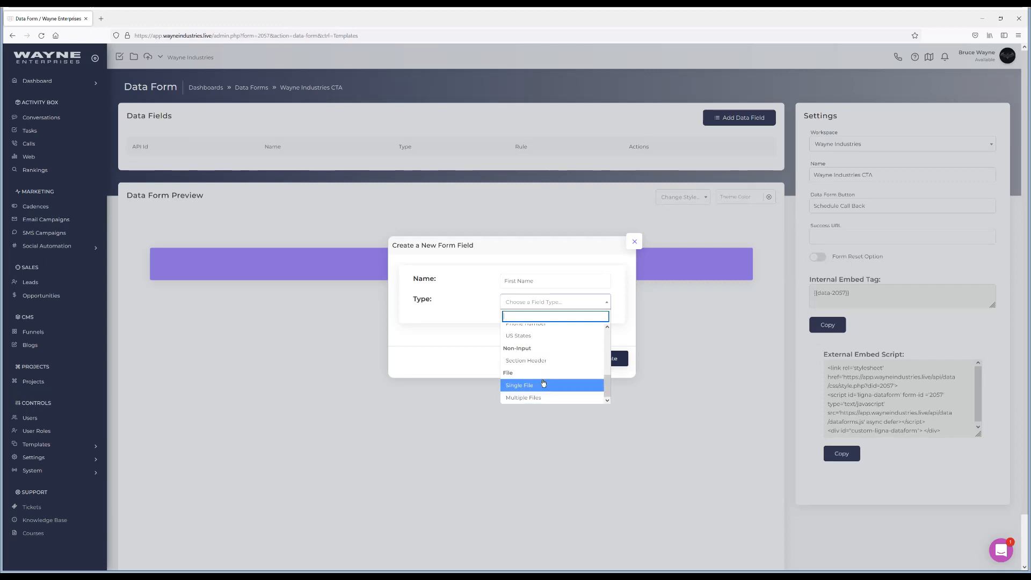
scroll(543, 383, "up", 5)
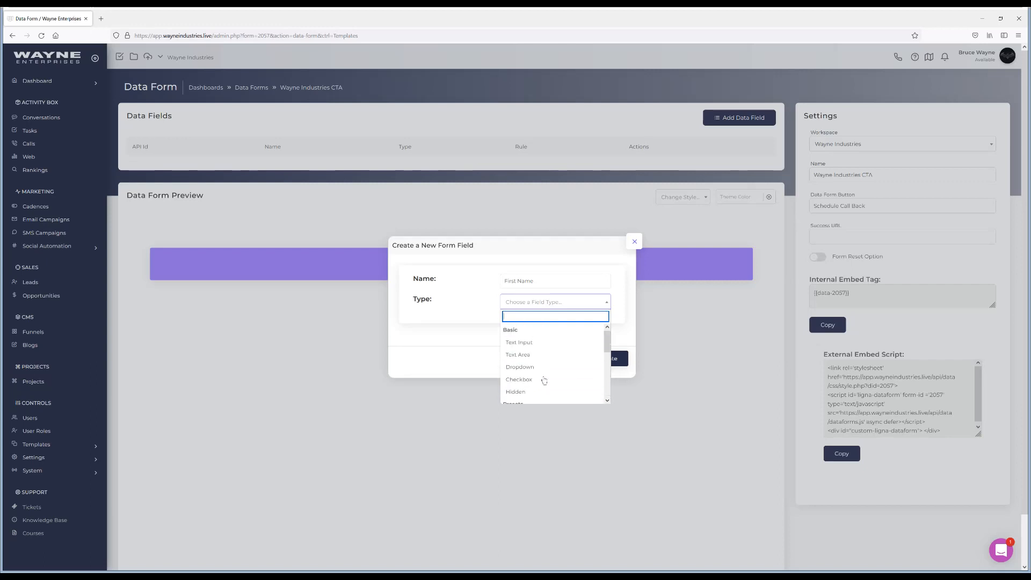
left_click(533, 344)
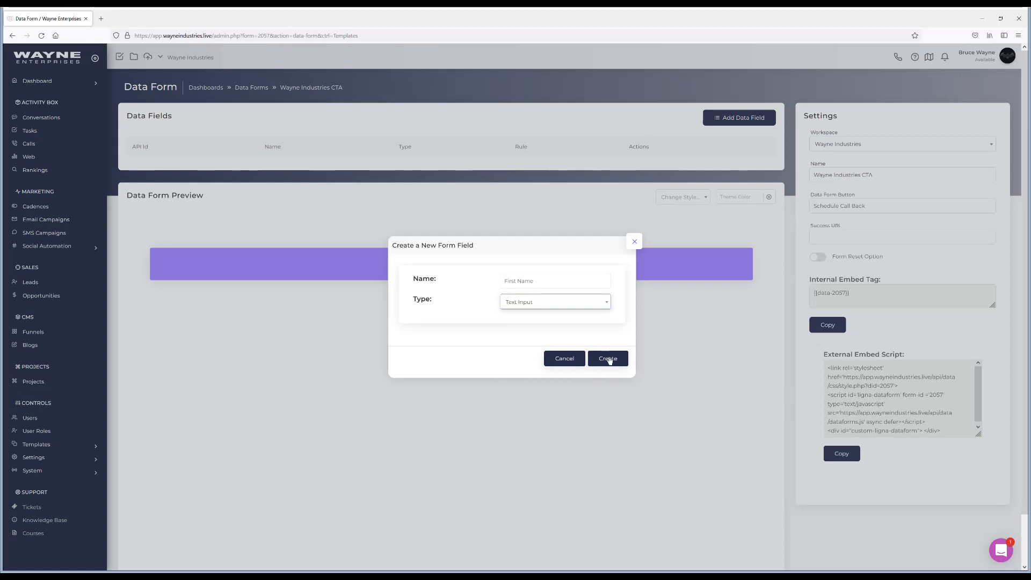
left_click(609, 358)
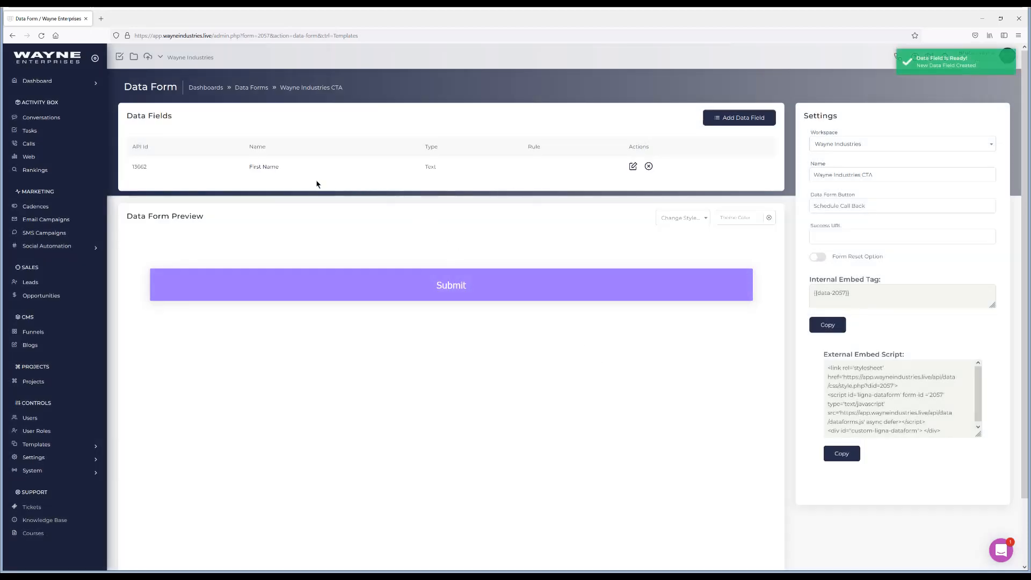
Open the First Name field's settings and copy its label "First Name" into the default text.
left_click(265, 169)
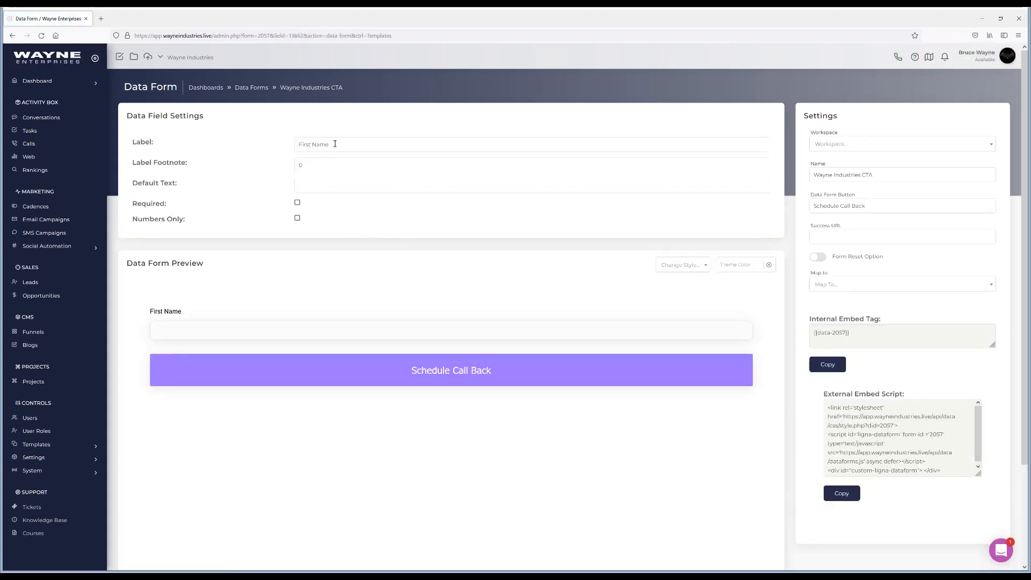
left_click_drag(335, 144, 301, 144)
key("ctrl+c")
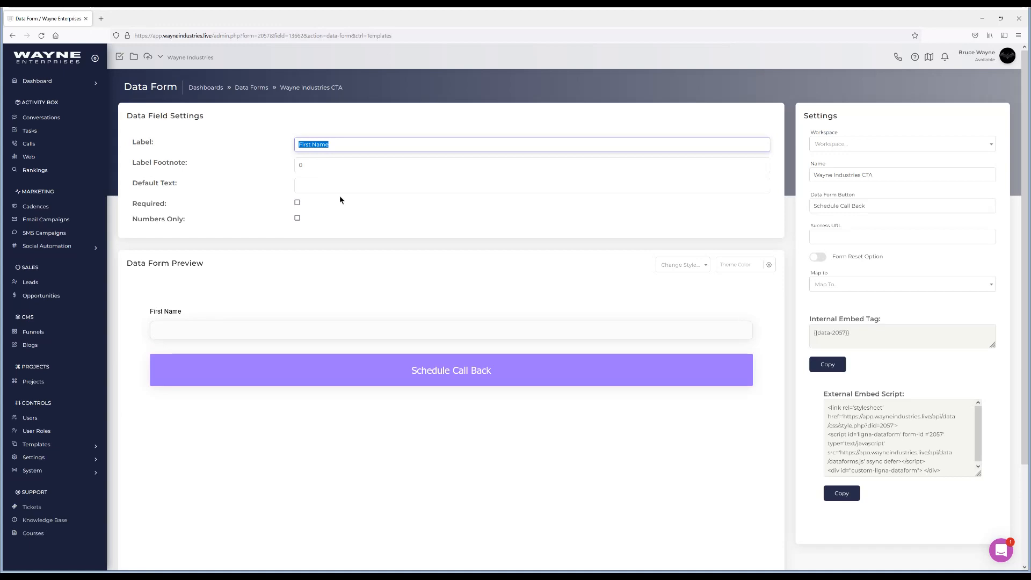
left_click(306, 188)
key("ctrl+v")
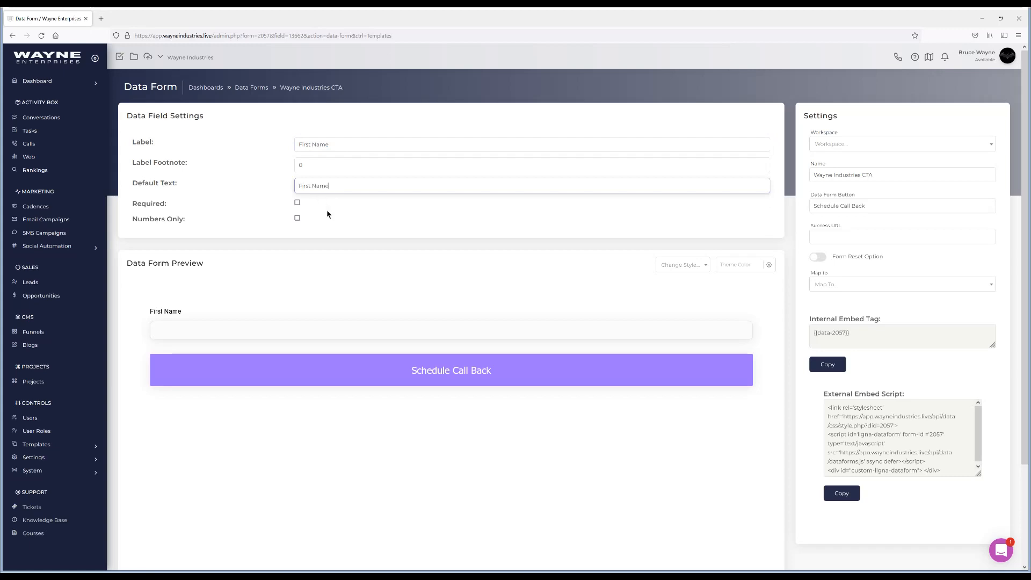
left_click(306, 243)
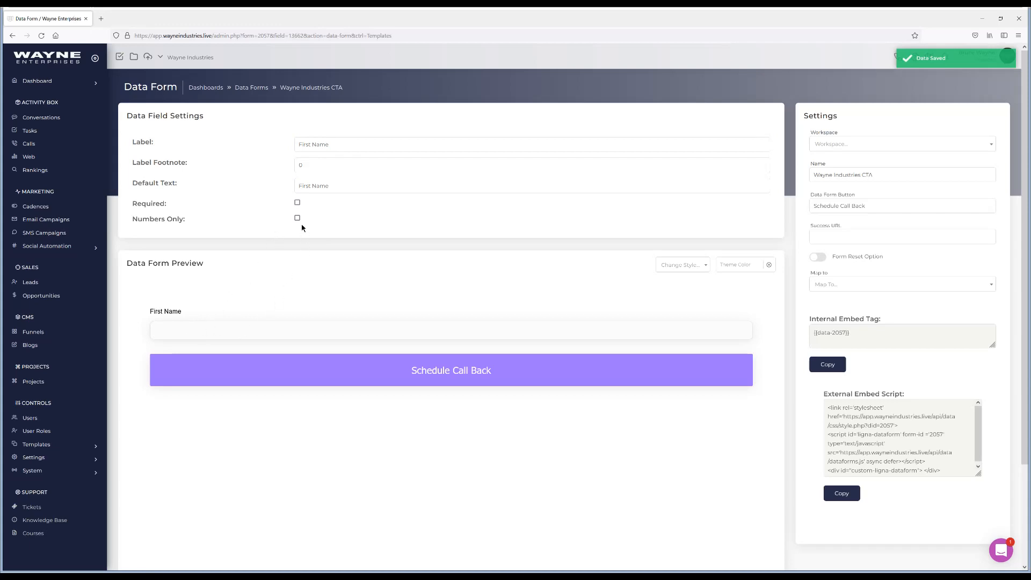
Make the First Name field required, map it to First Name, and return to the Wayne Industries CTA form.
left_click(297, 203)
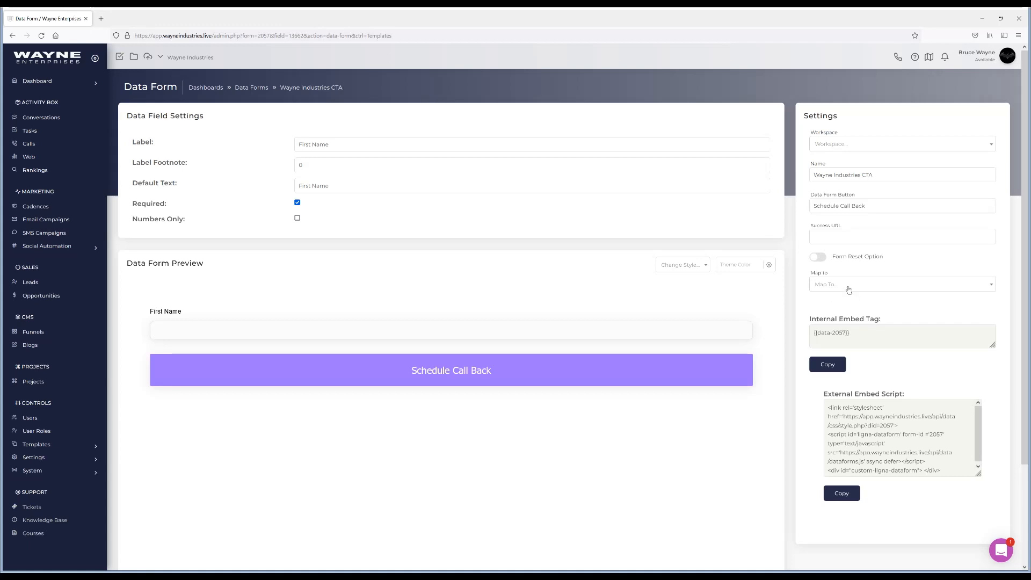
left_click(848, 290)
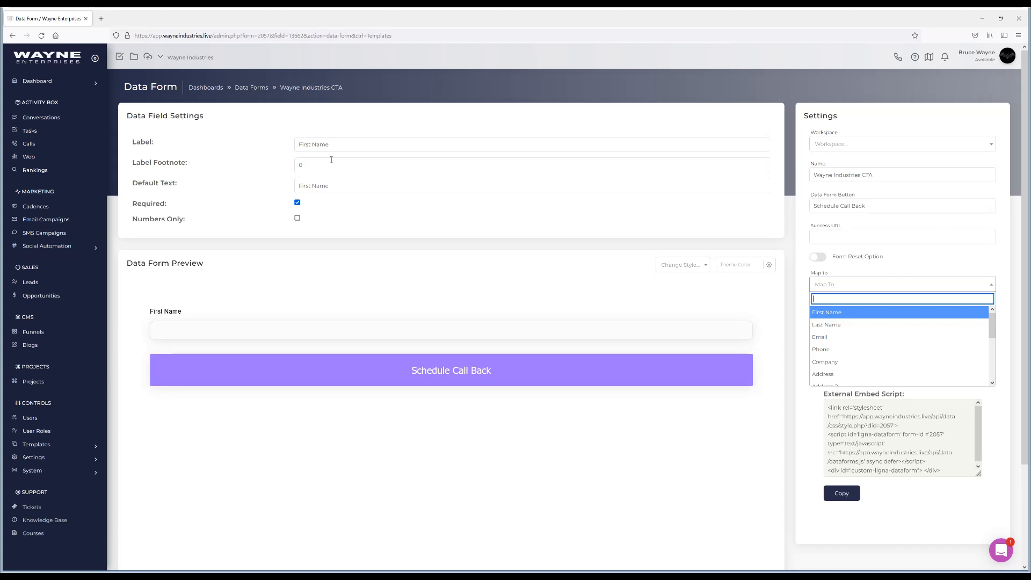
left_click(833, 314)
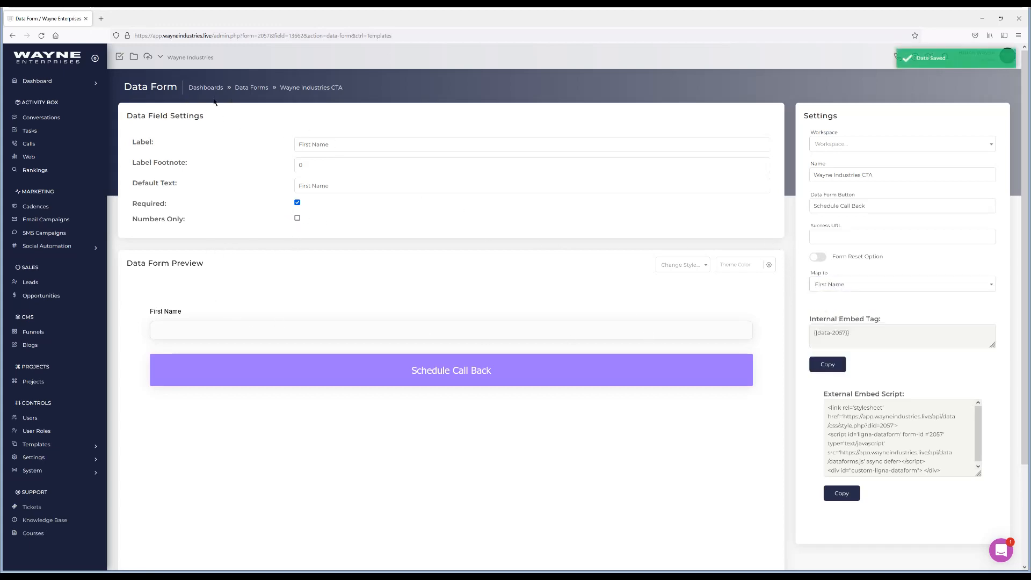
left_click(310, 88)
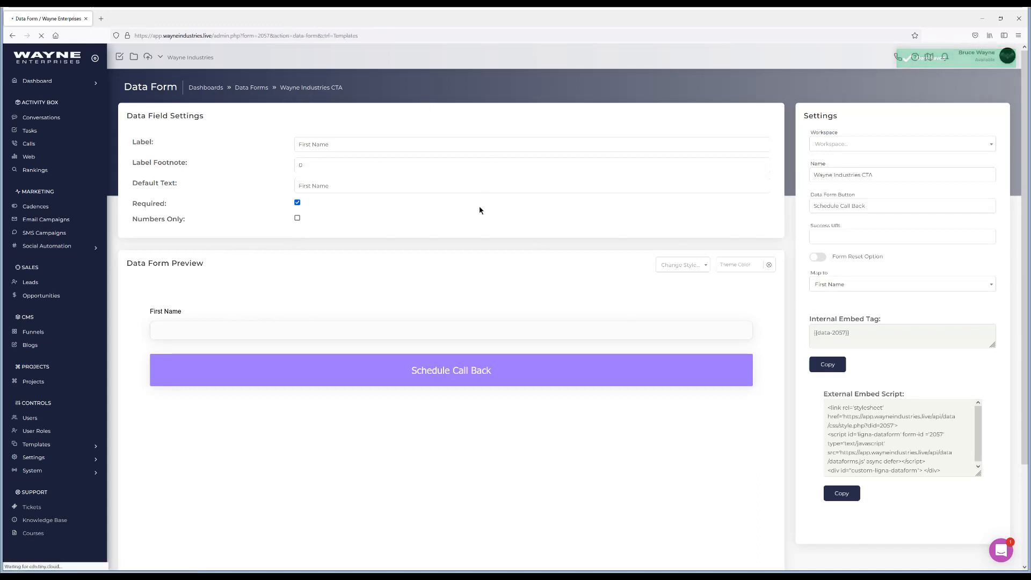
Add a data field named "Last Name" of type Text Input to the form.
left_click(739, 118)
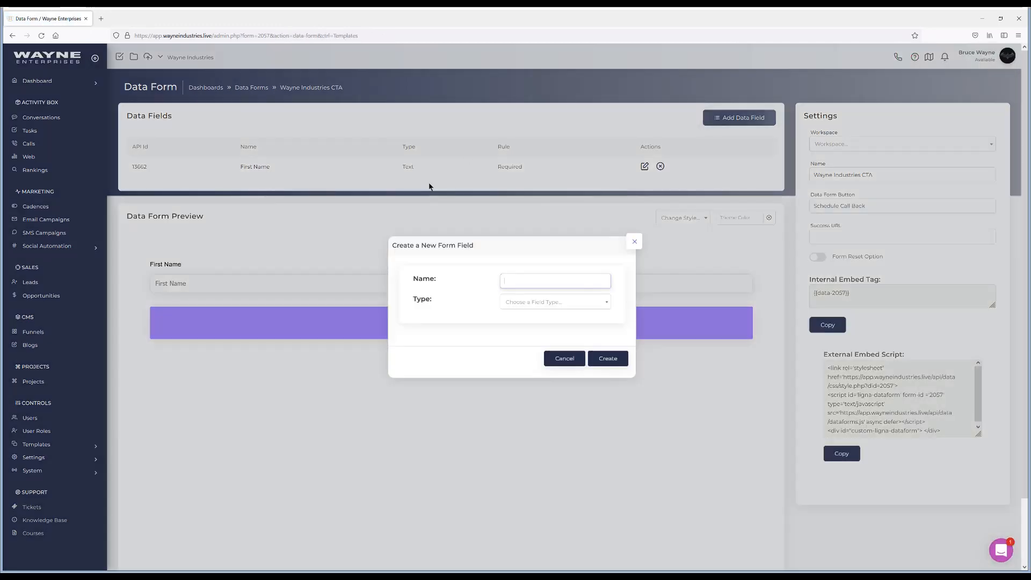
type("Last N")
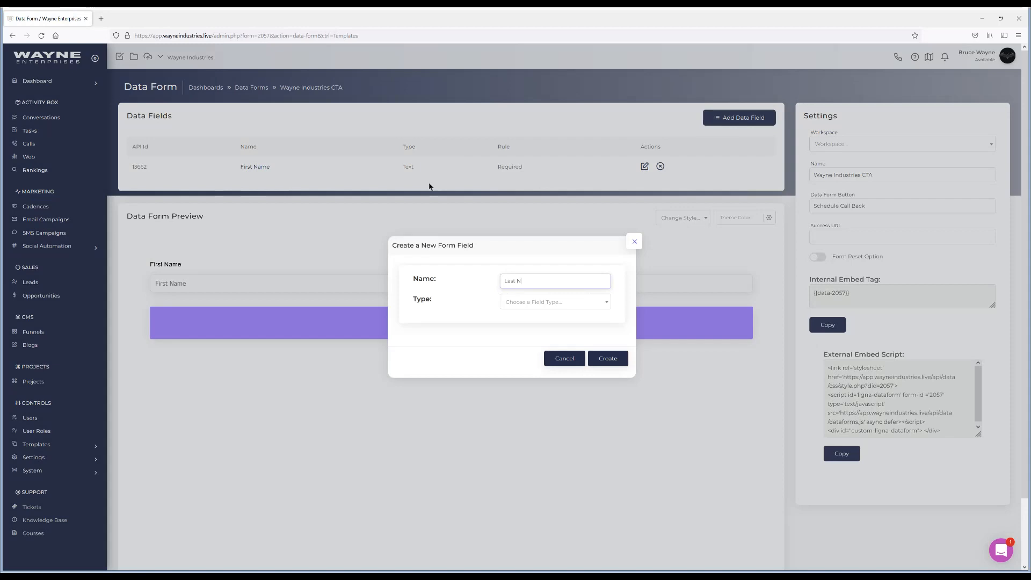
type("ame")
left_click(519, 303)
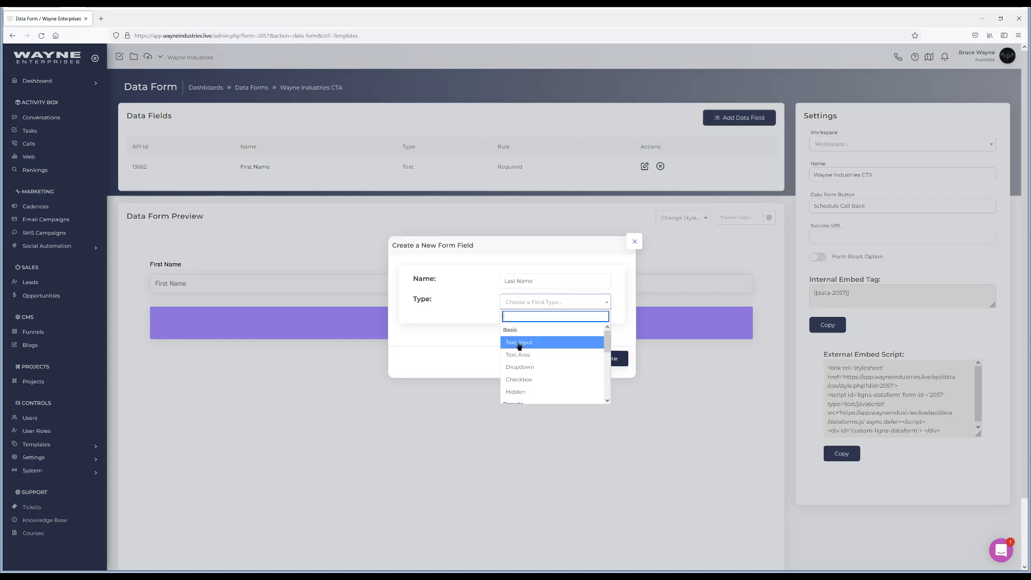
left_click(519, 342)
left_click(610, 358)
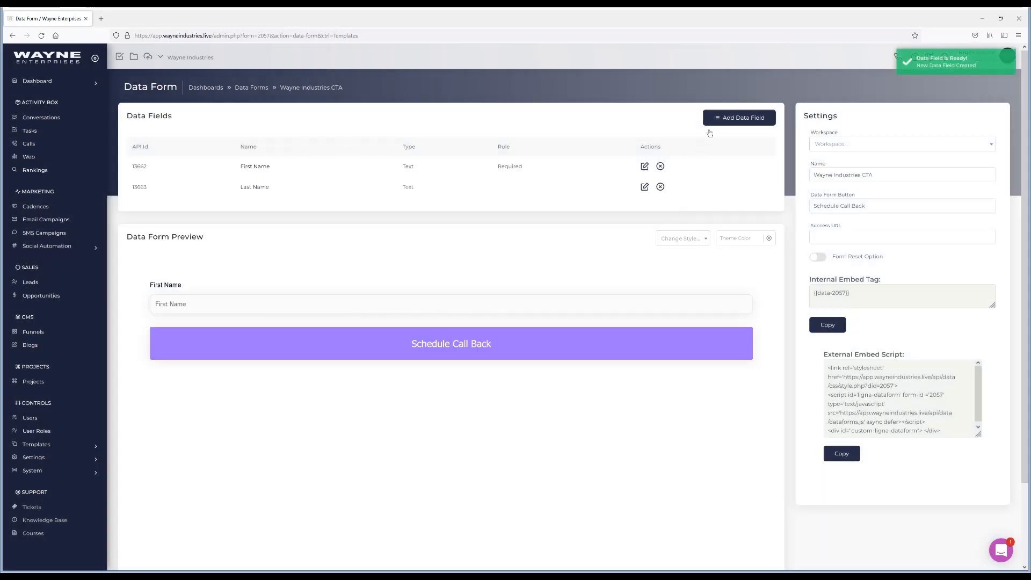
Add a data field named "Email" of type Email Address to the form.
left_click(720, 121)
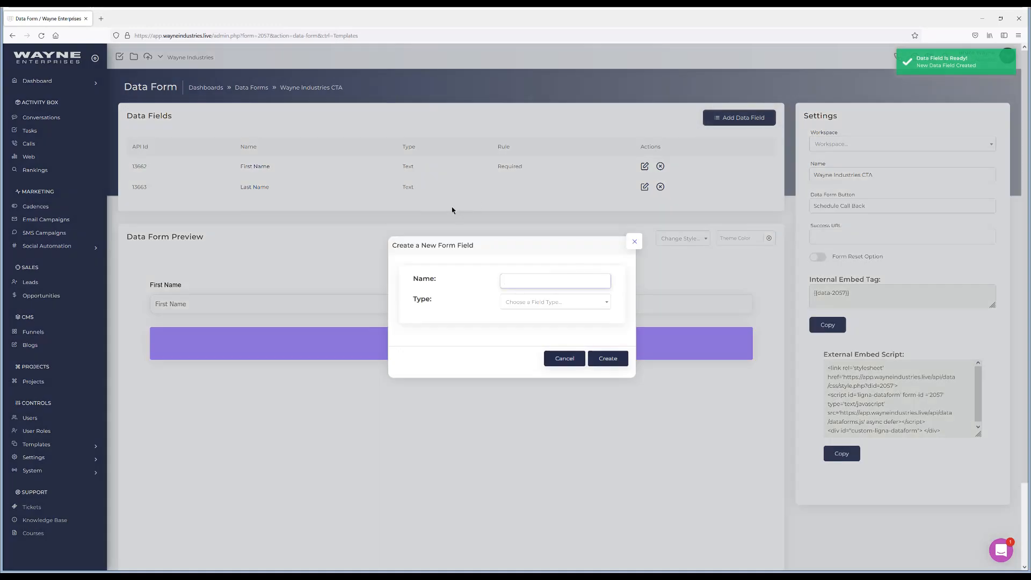
type("Email")
left_click(558, 307)
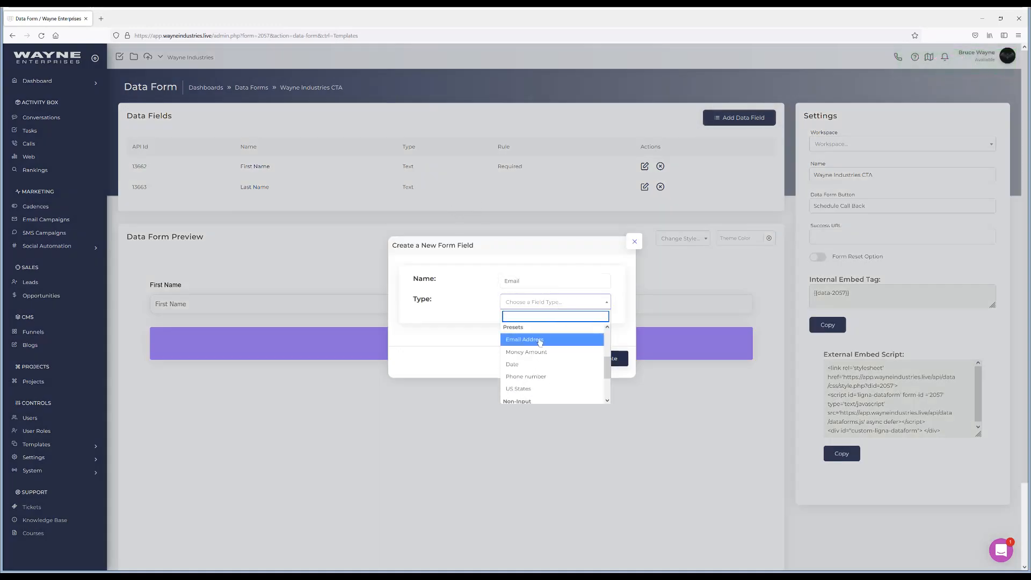
left_click(540, 341)
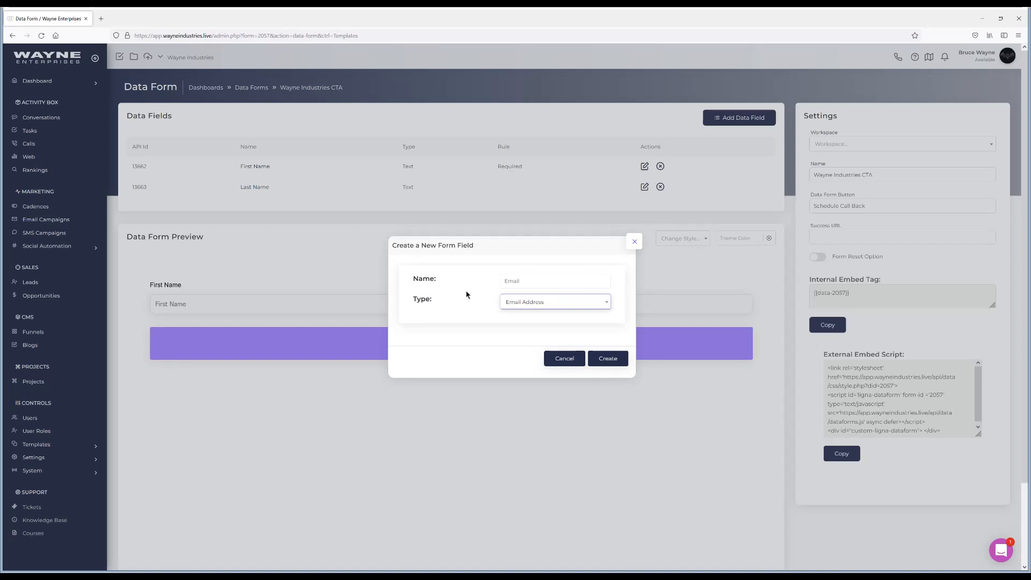
left_click(618, 358)
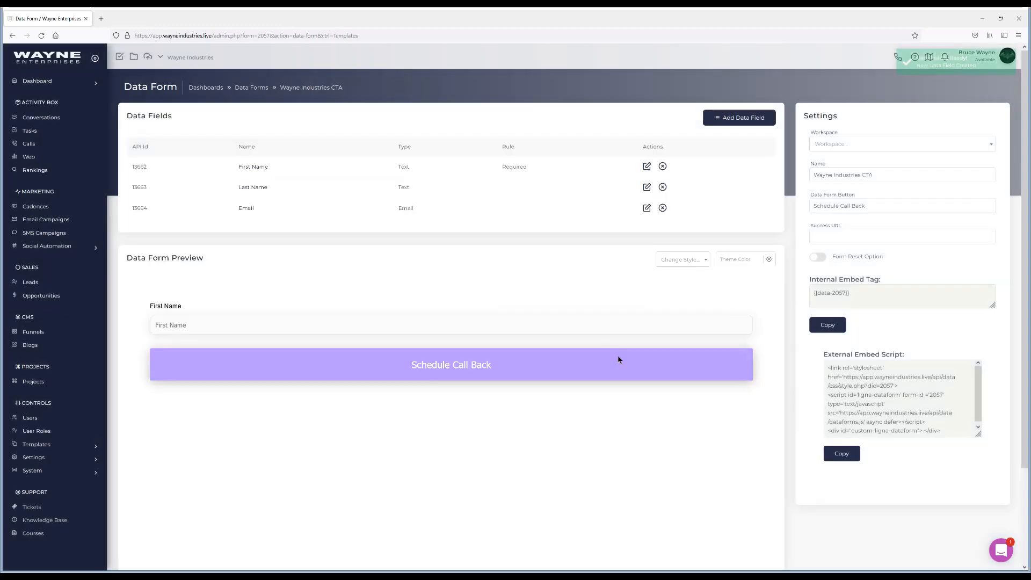
Add a data field named "Phone" of type Text Input to the form.
left_click(716, 125)
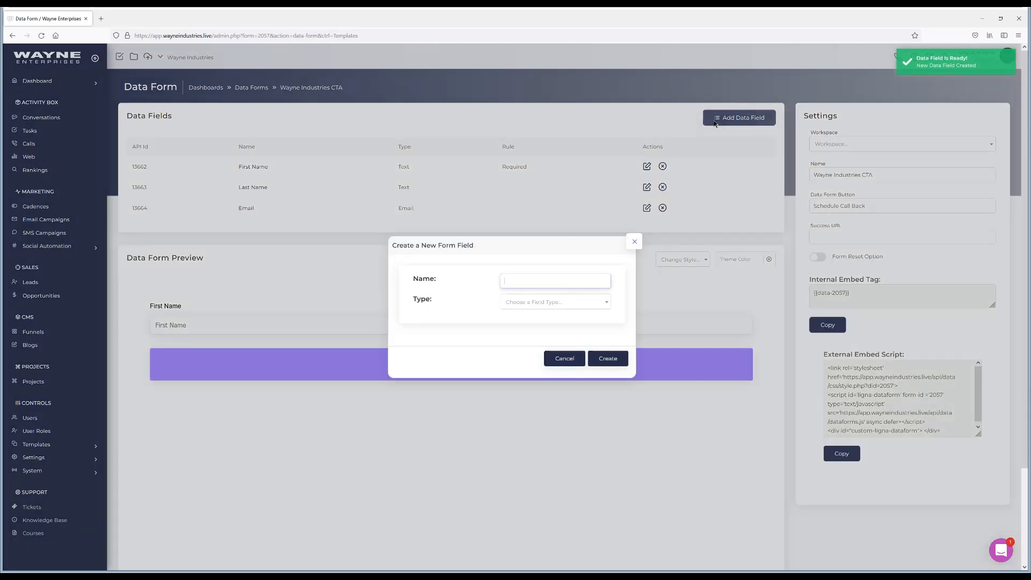
type("Phone")
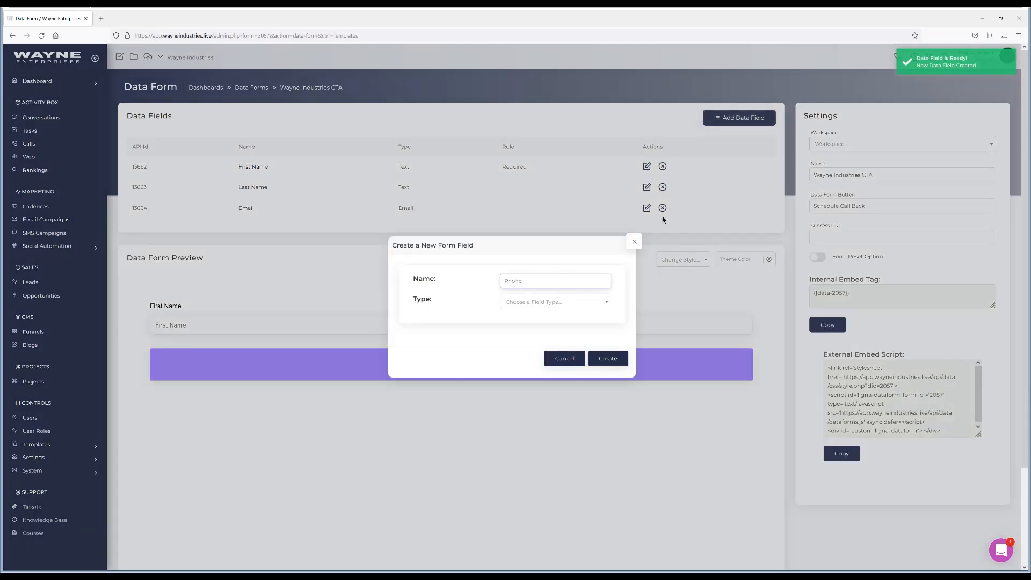
left_click(548, 306)
left_click(540, 343)
left_click(616, 358)
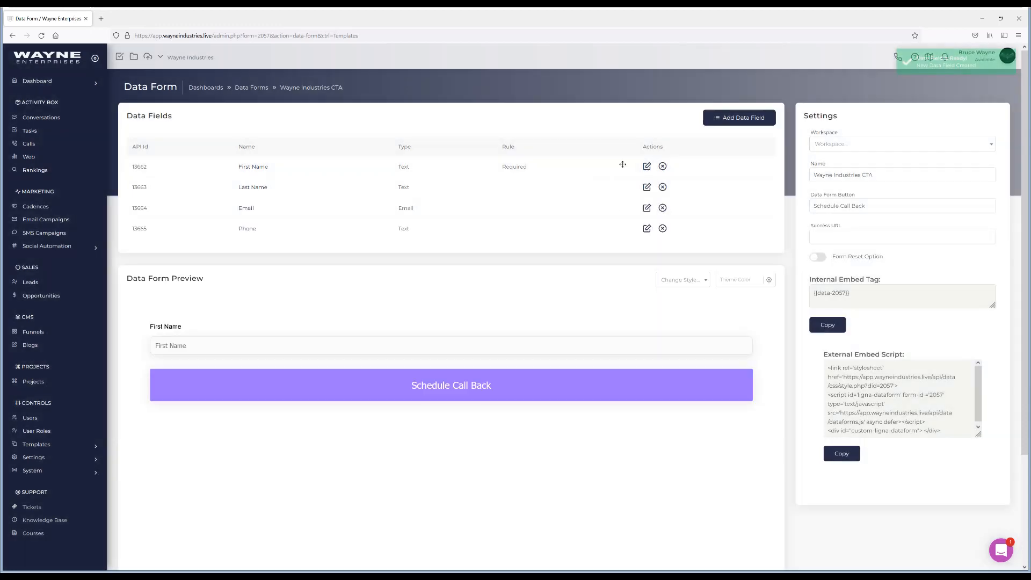
Add a data field named "Company" of type Text Input to the form.
left_click(736, 118)
type("Comap")
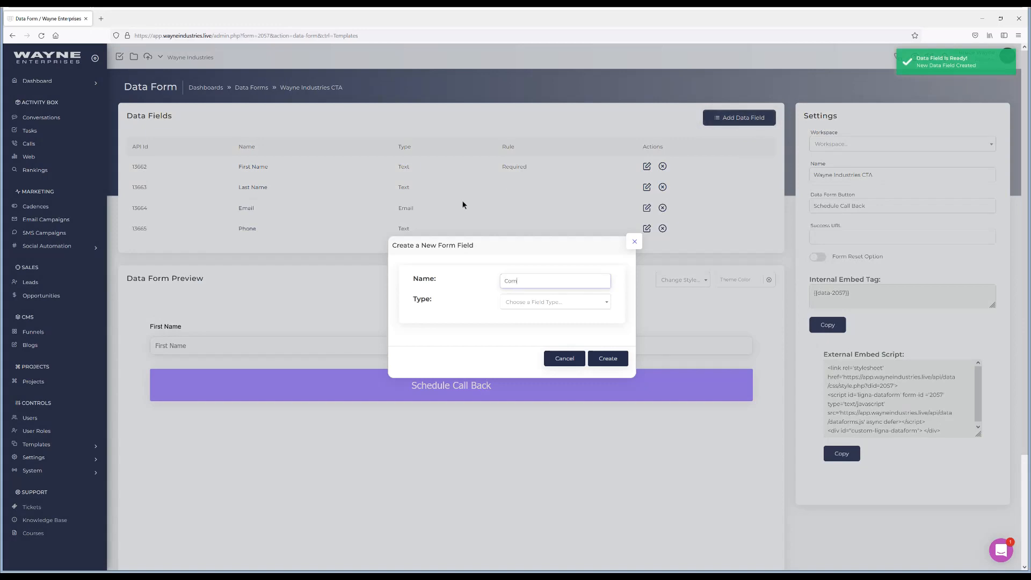
key("BackSpace")
key("BackSpace")
type("pany")
left_click(552, 304)
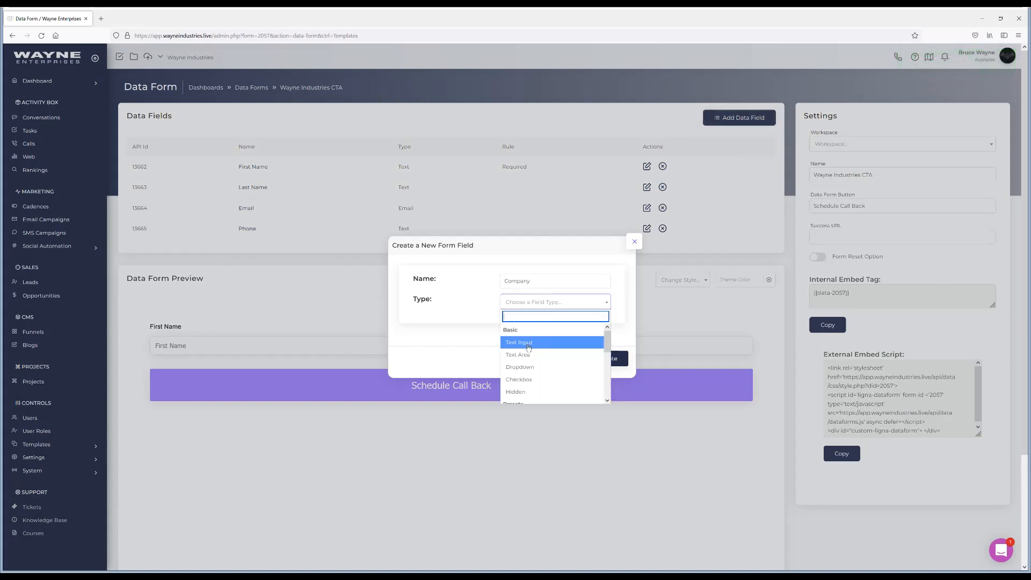
left_click(528, 342)
left_click(608, 360)
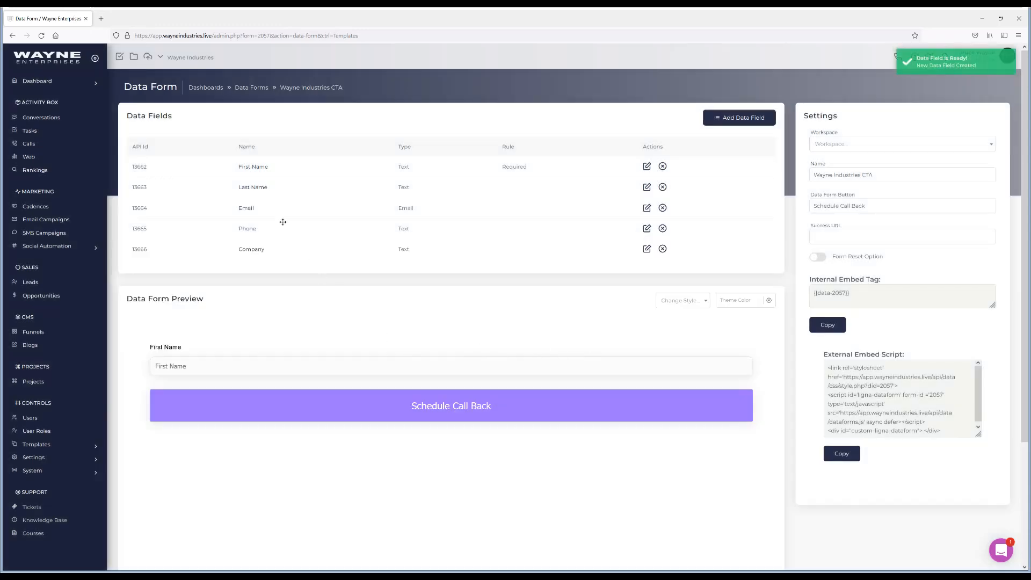
Open the Last Name field's settings and copy its label "Last Name" into the default text.
left_click(253, 187)
key("ctrl+c")
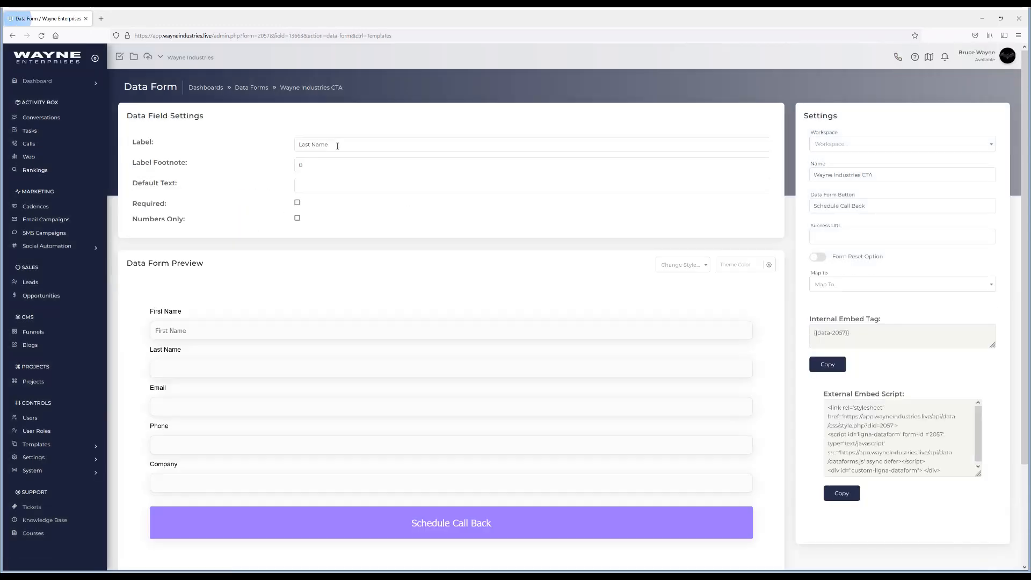
left_click(315, 190)
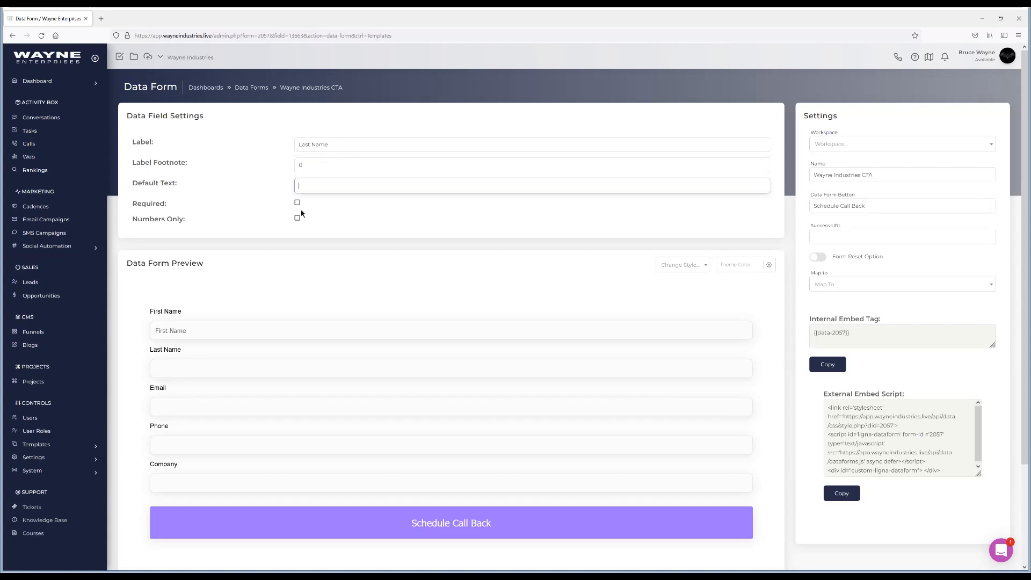
key("ctrl+v")
Make the Last Name field required, map it to Last Name, and return to the Wayne Industries CTA form.
left_click(297, 203)
left_click(863, 287)
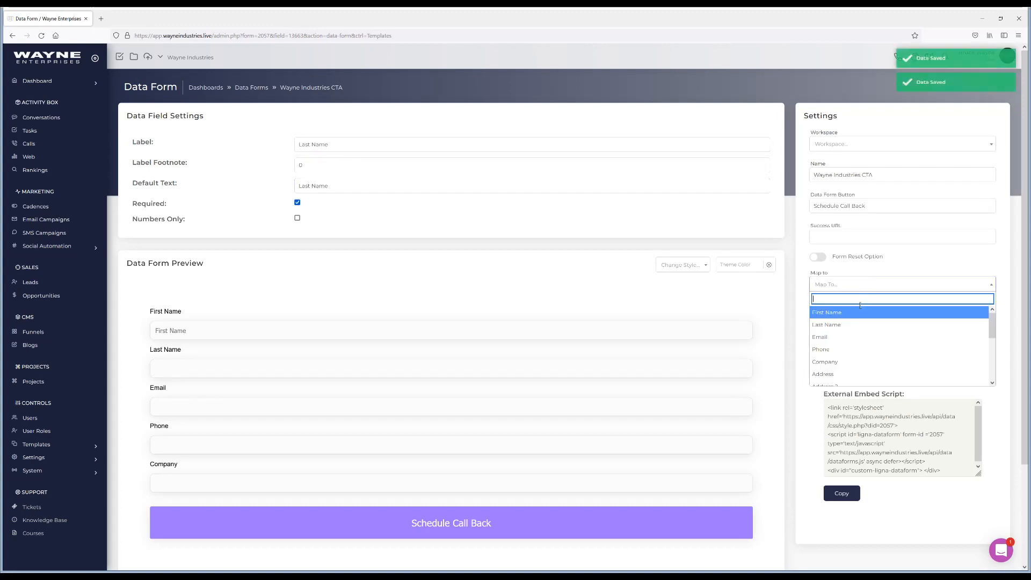
left_click(853, 328)
left_click(439, 238)
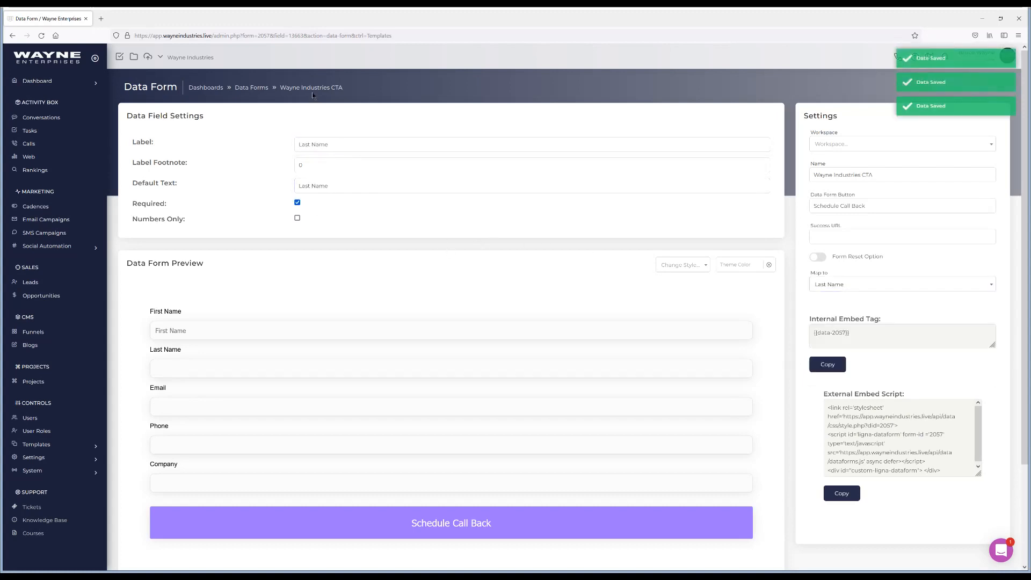
left_click(313, 89)
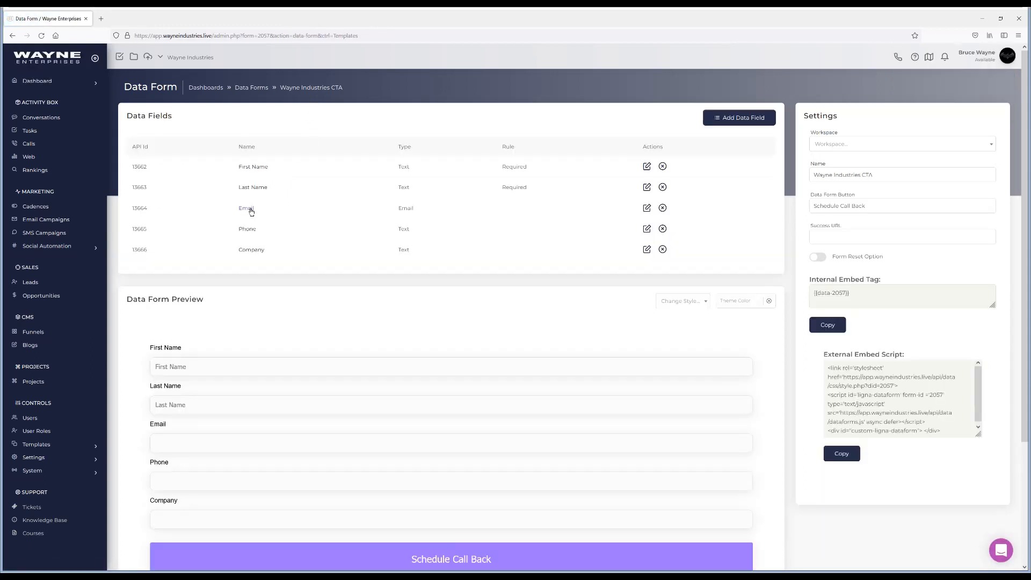
Open the Email field's settings and set its default text to "Email".
left_click(251, 211)
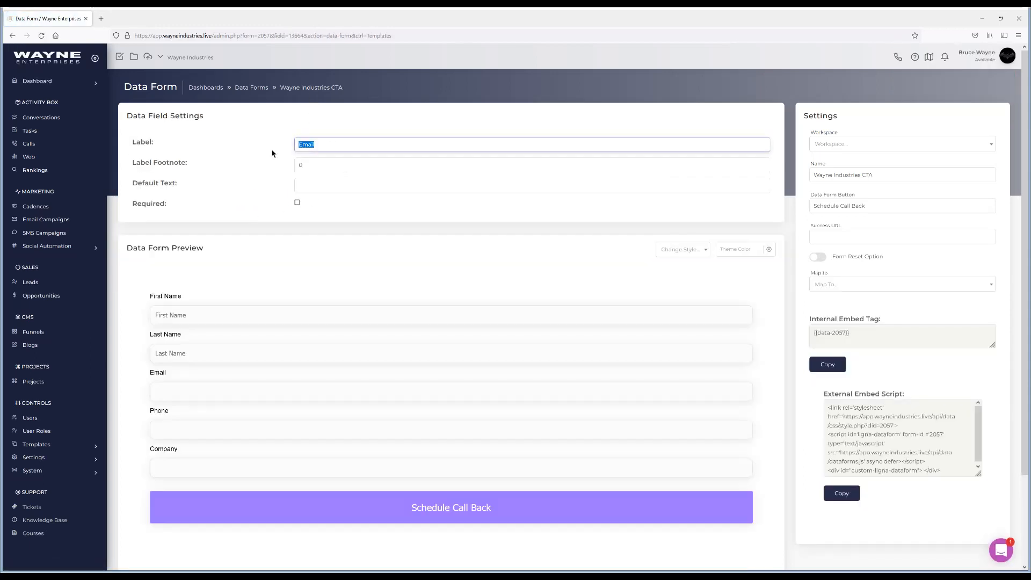
left_click(319, 187)
type("Email")
Make the Email field required, map it to Email, and return to the Wayne Industries CTA form.
left_click(298, 203)
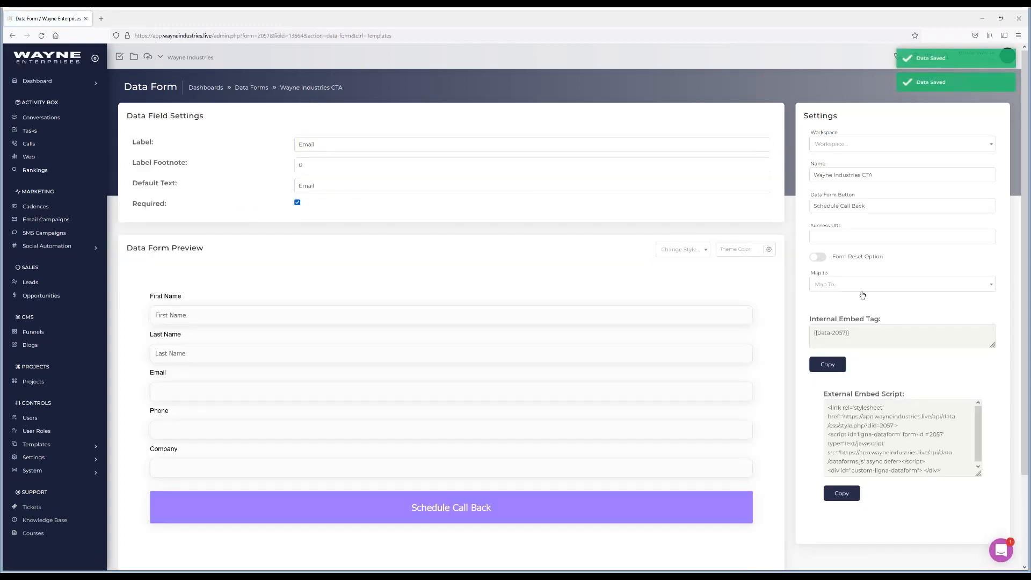
left_click(857, 286)
left_click(839, 337)
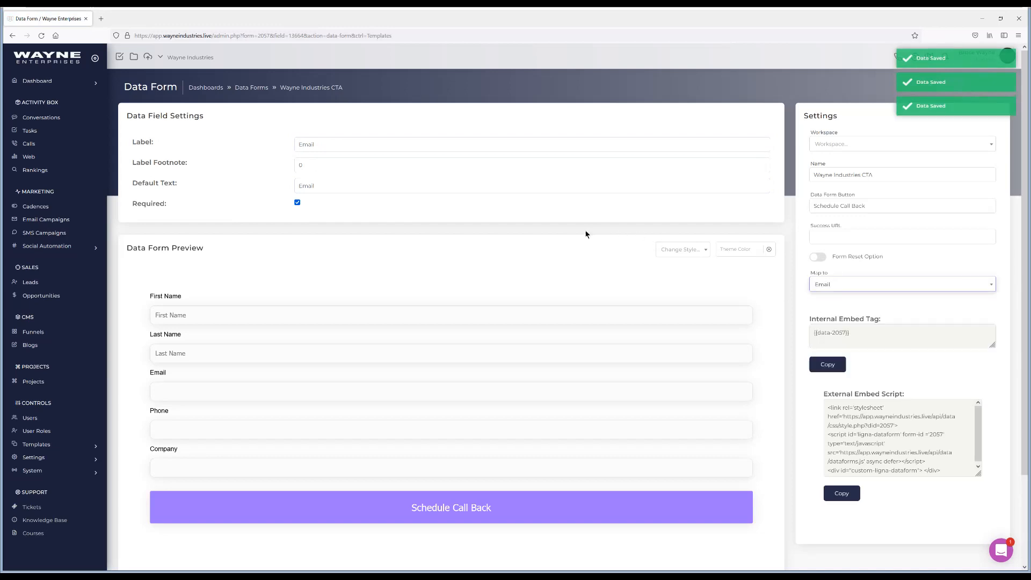
left_click(314, 91)
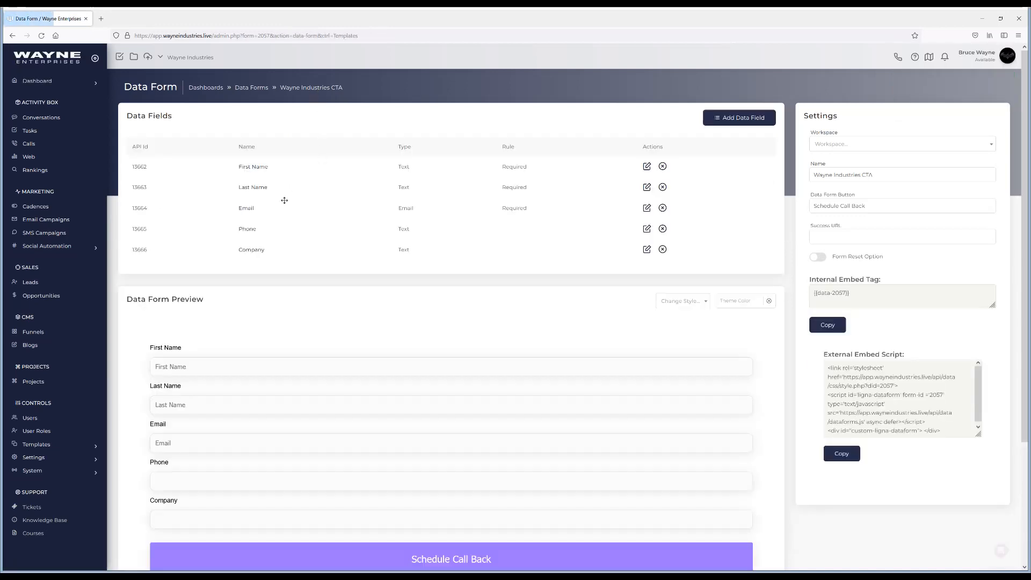
Open the Phone field's settings and copy its label "Phone" into the default text.
left_click(249, 232)
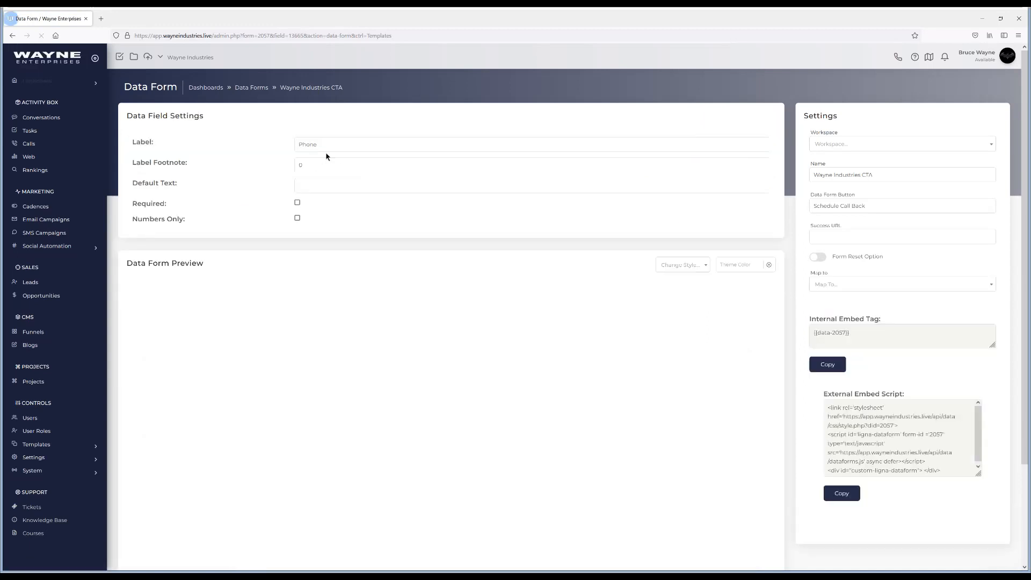
key("ctrl+a")
key("ctrl+c")
left_click(312, 185)
key("ctrl+v")
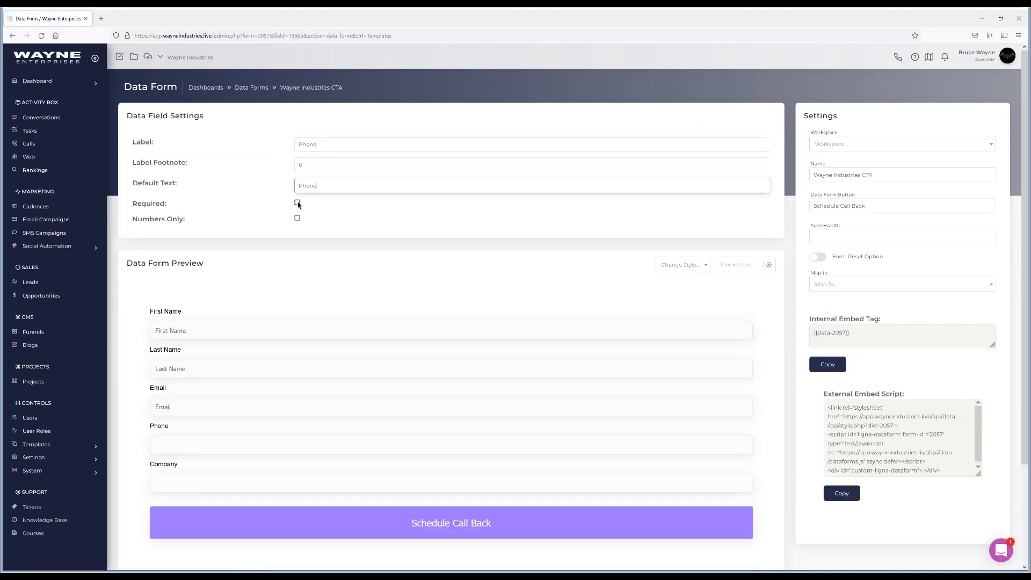
Make the Phone field required, map it to Phone, and return to the Wayne Industries CTA form.
left_click(297, 202)
left_click(842, 284)
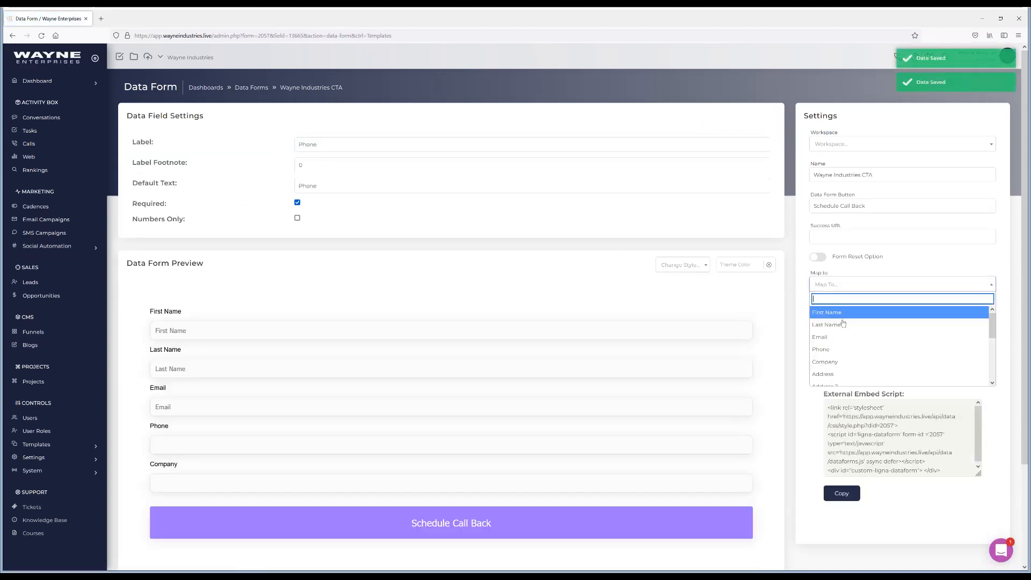
left_click(836, 350)
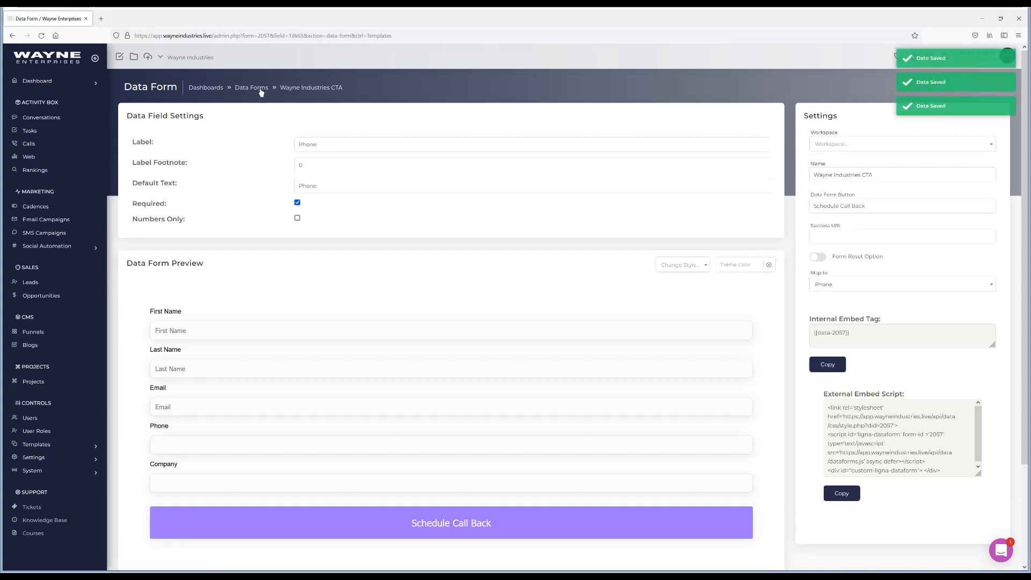
left_click(297, 89)
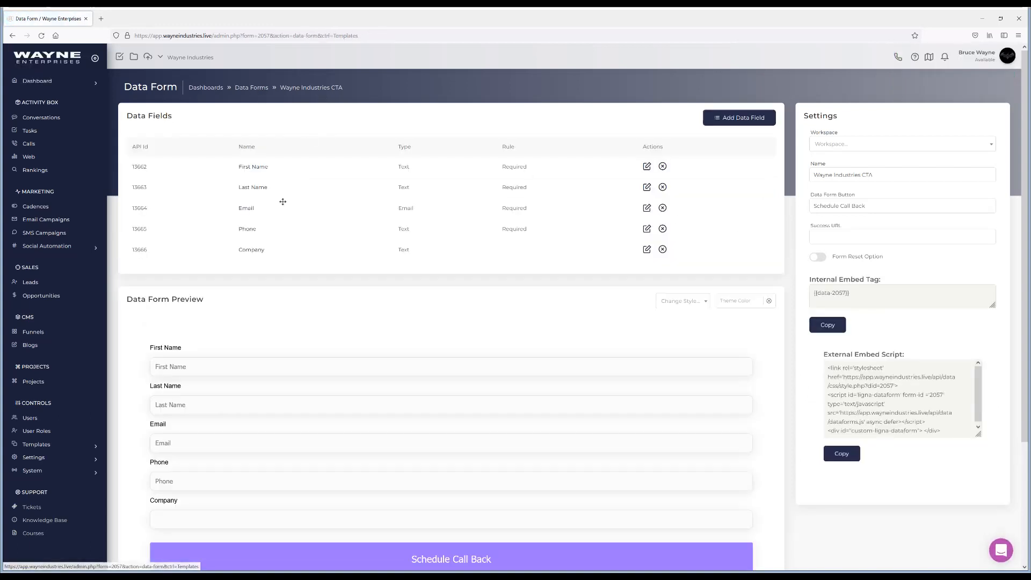
Open the Company field's settings and copy its label "Company" into the default text.
left_click(257, 251)
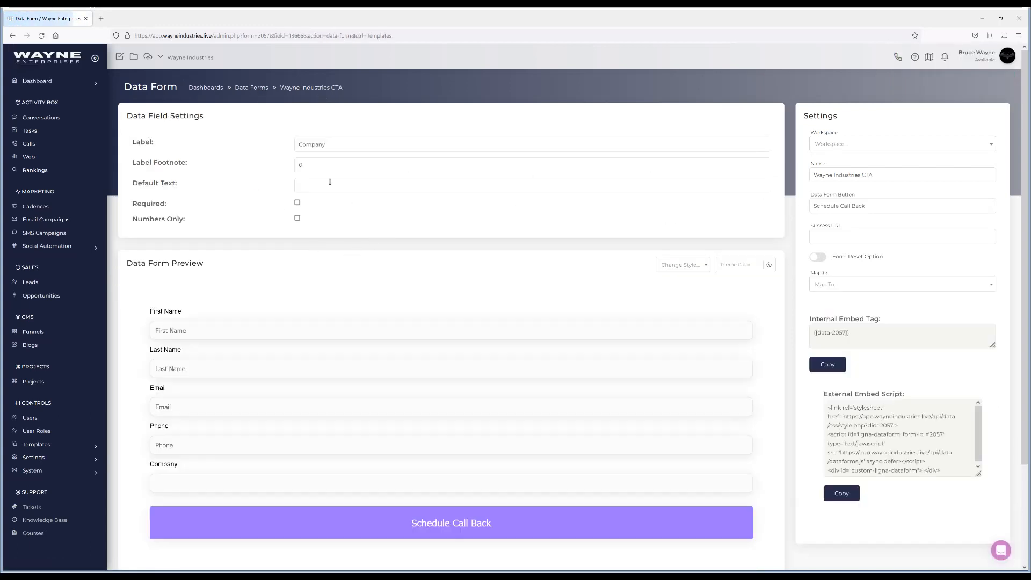
double_click(320, 144)
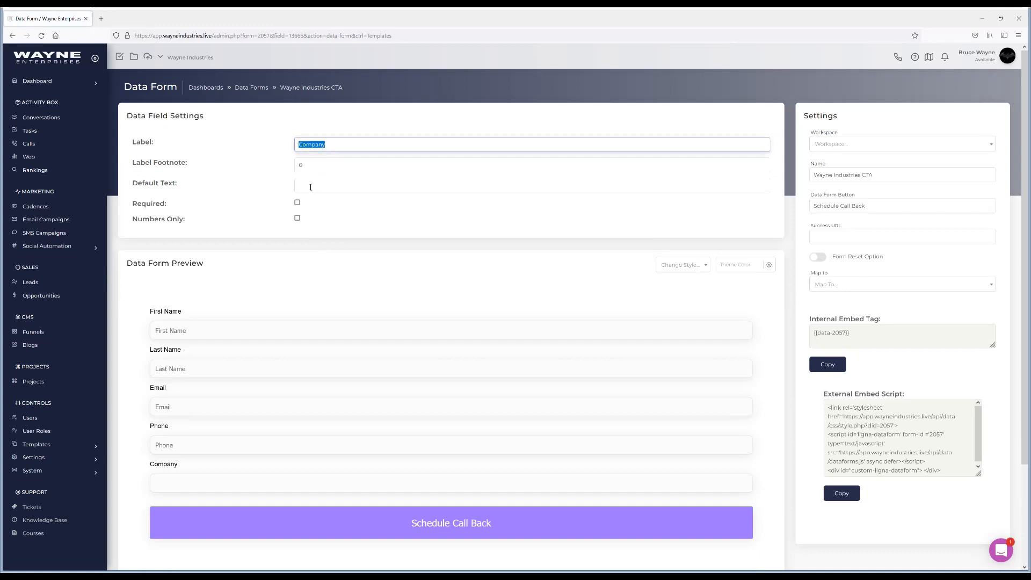
left_click(311, 186)
Make the Company field required, map it to Company, and return to the Wayne Industries CTA form.
left_click(297, 202)
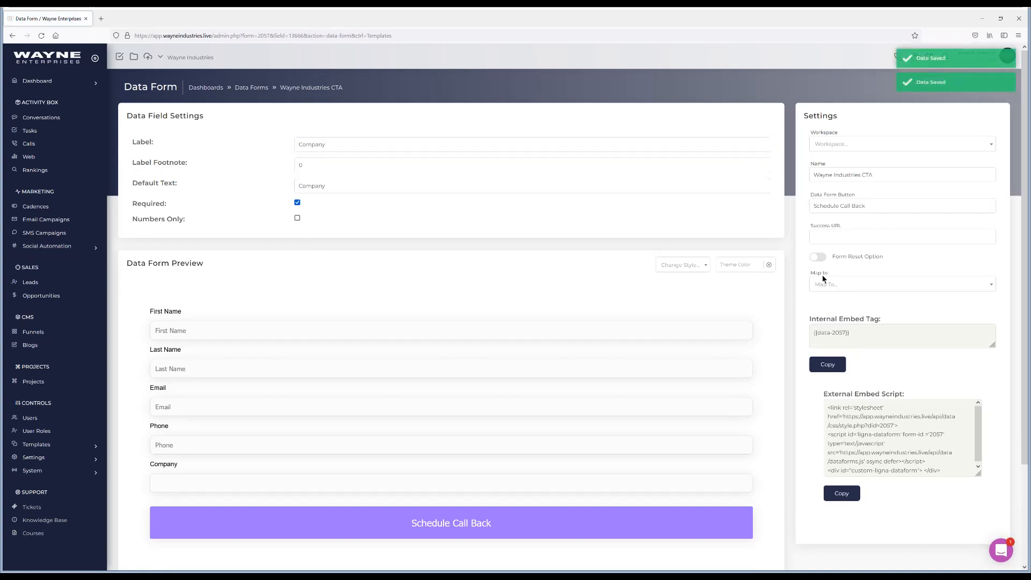
left_click(840, 287)
left_click(842, 361)
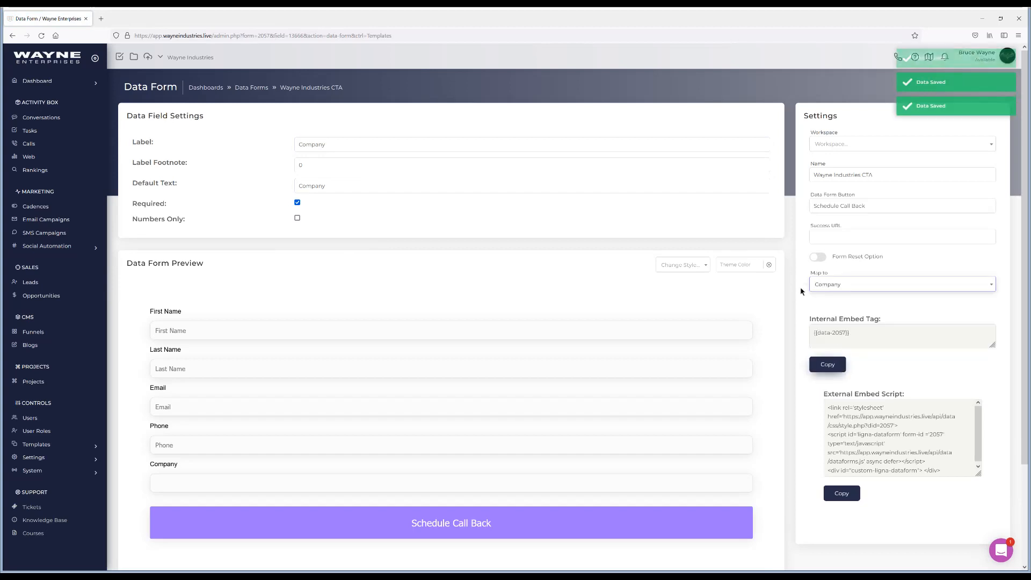
left_click(329, 92)
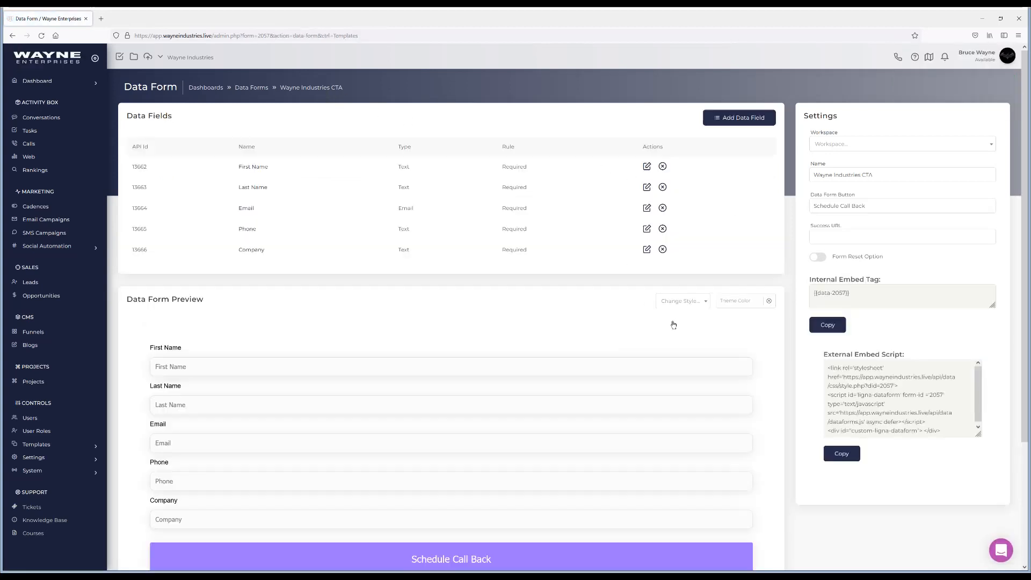
Review the data fields list and the form preview down to the Schedule Call Back button.
scroll(204, 366, "down", 2)
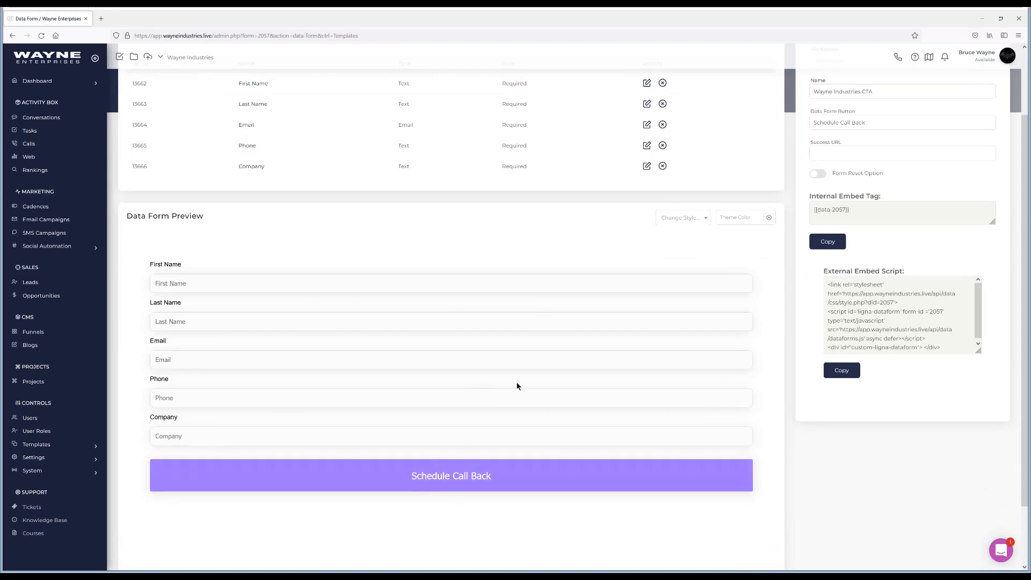
scroll(583, 390, "up", 2)
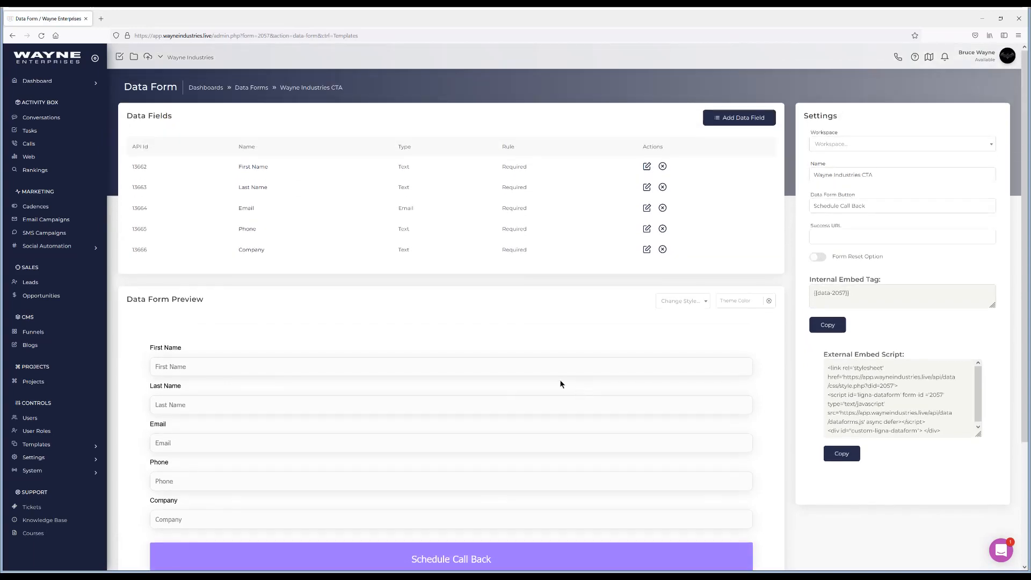
scroll(512, 374, "down", 4)
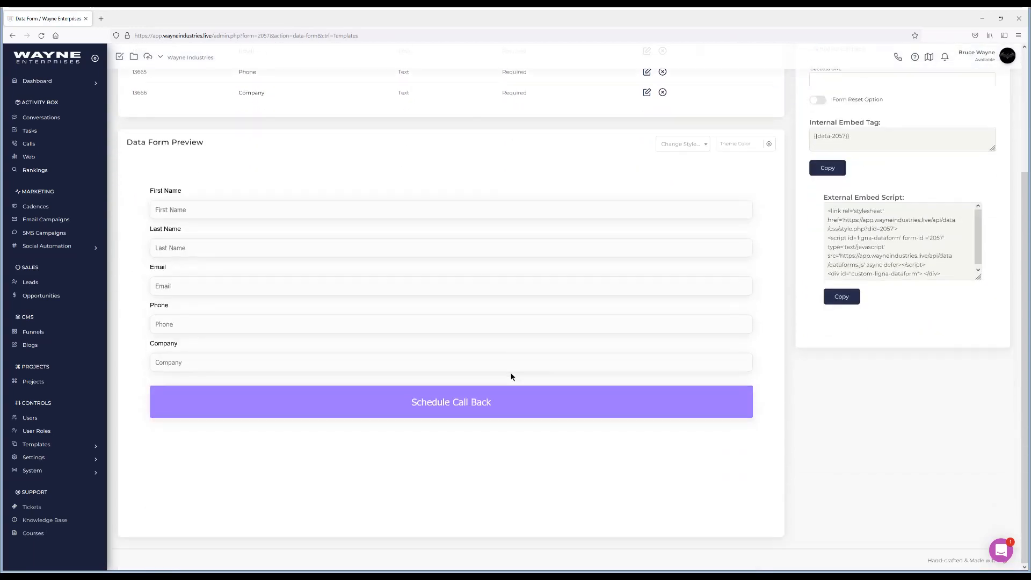
scroll(511, 373, "up", 2)
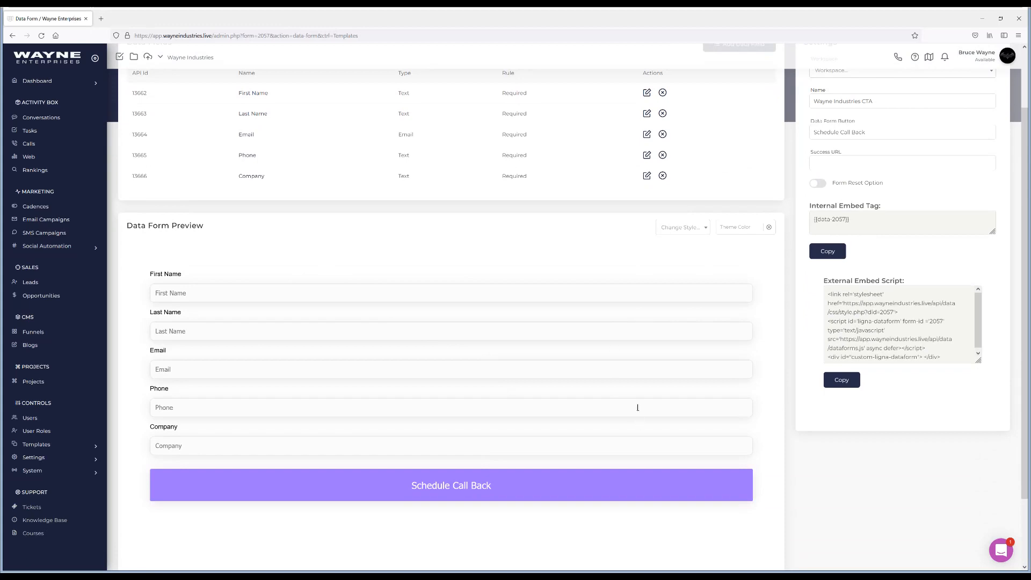
scroll(638, 408, "up", 2)
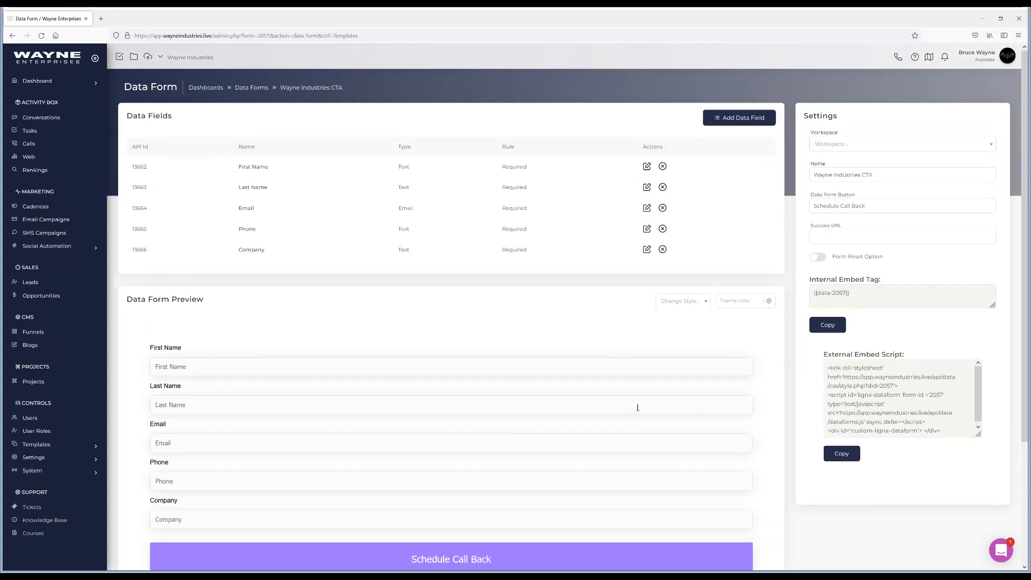
scroll(603, 359, "down", 2)
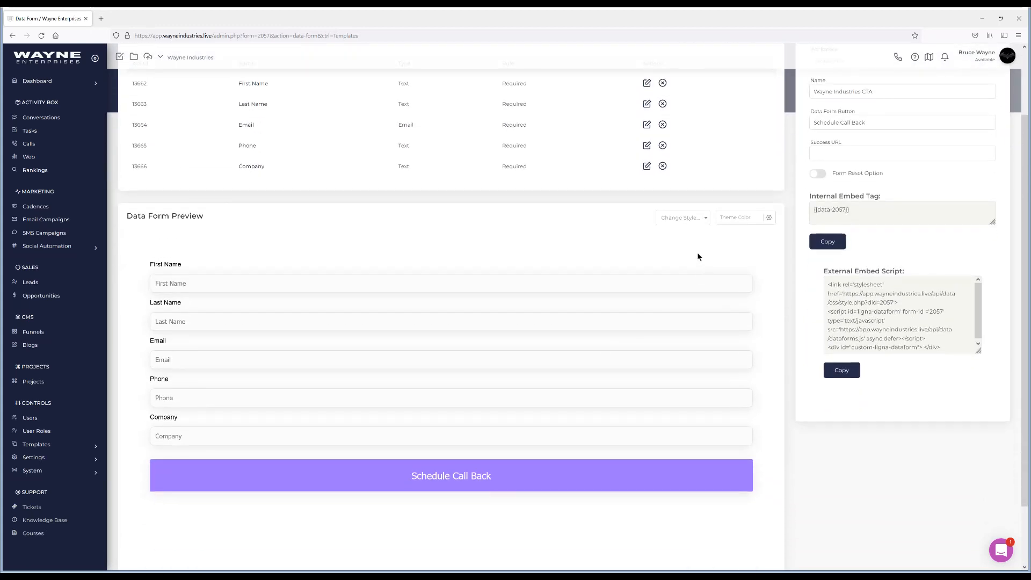
Try the Clean Card and Clean Compact styles on the form preview, and settle on Clean Card.
left_click(691, 221)
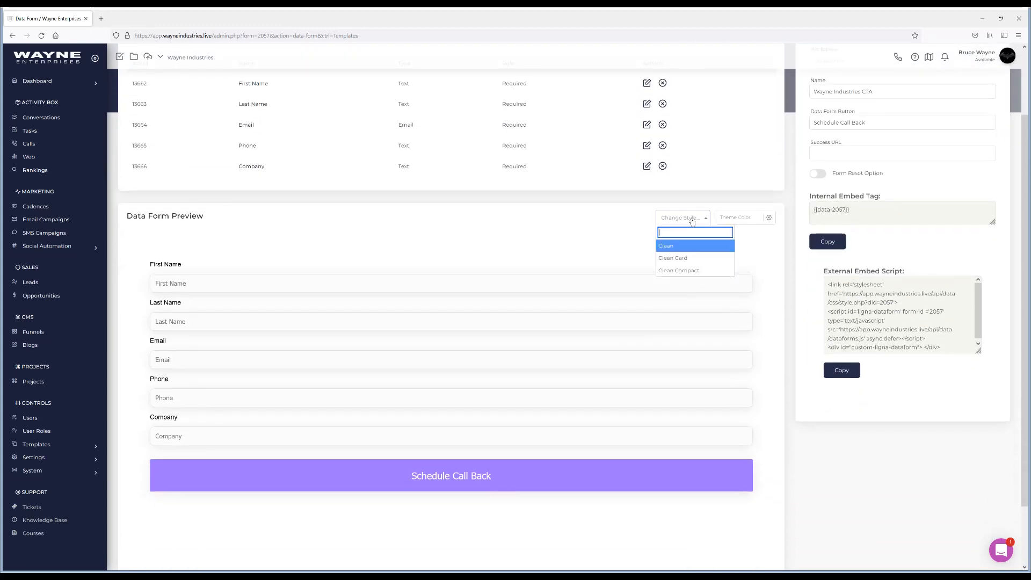
left_click(680, 259)
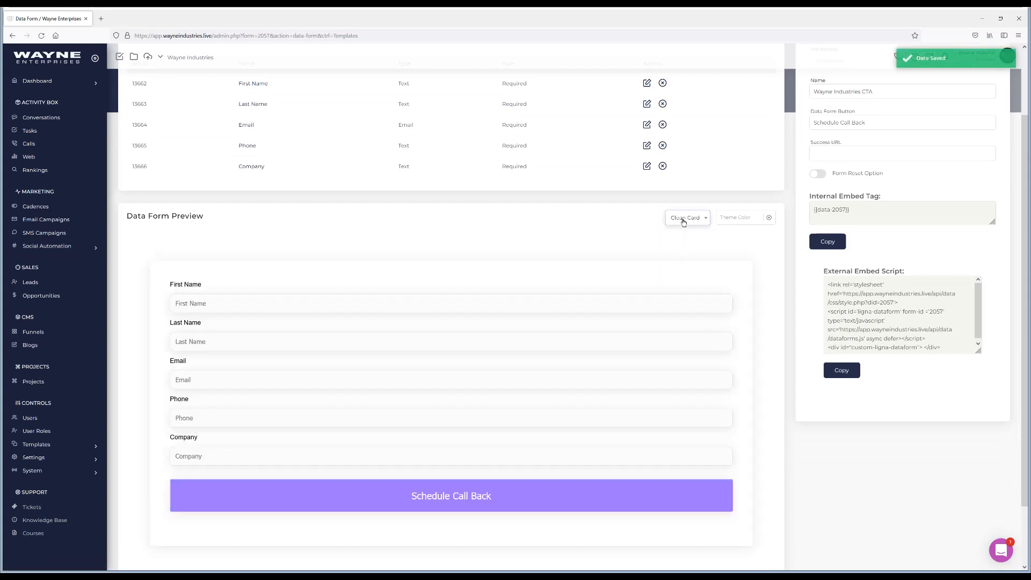
left_click(684, 220)
left_click(685, 271)
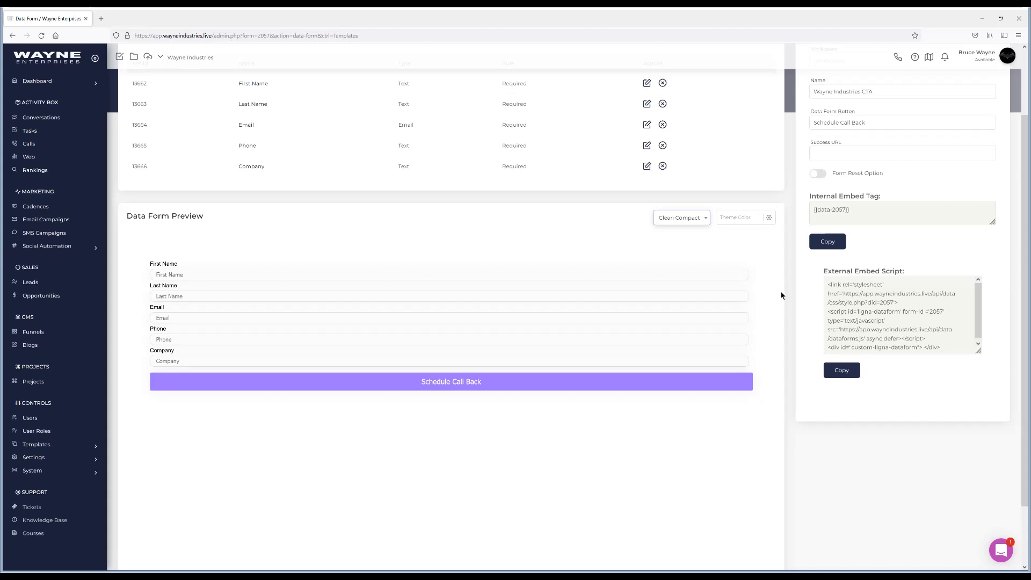
left_click(691, 220)
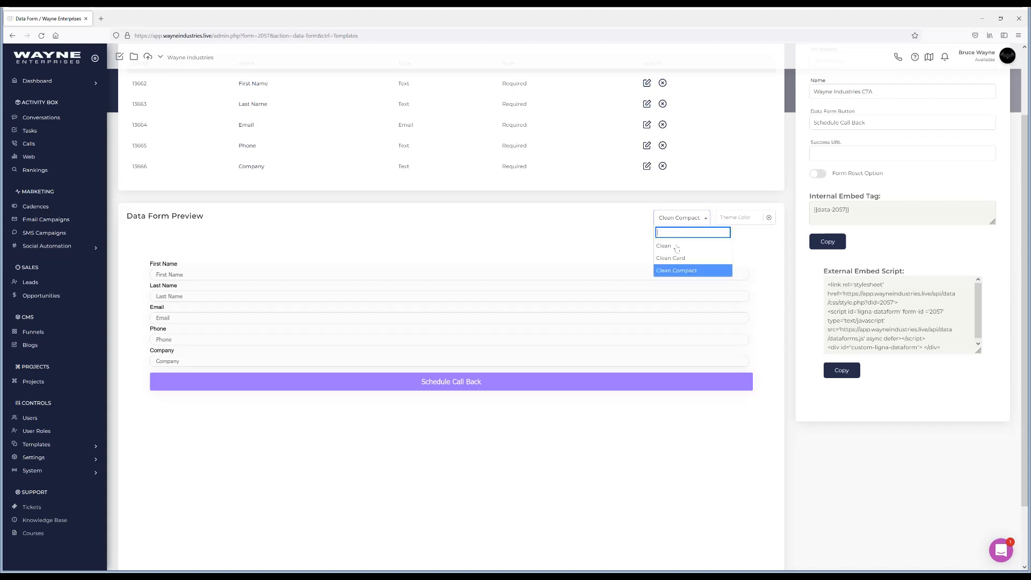
left_click(677, 258)
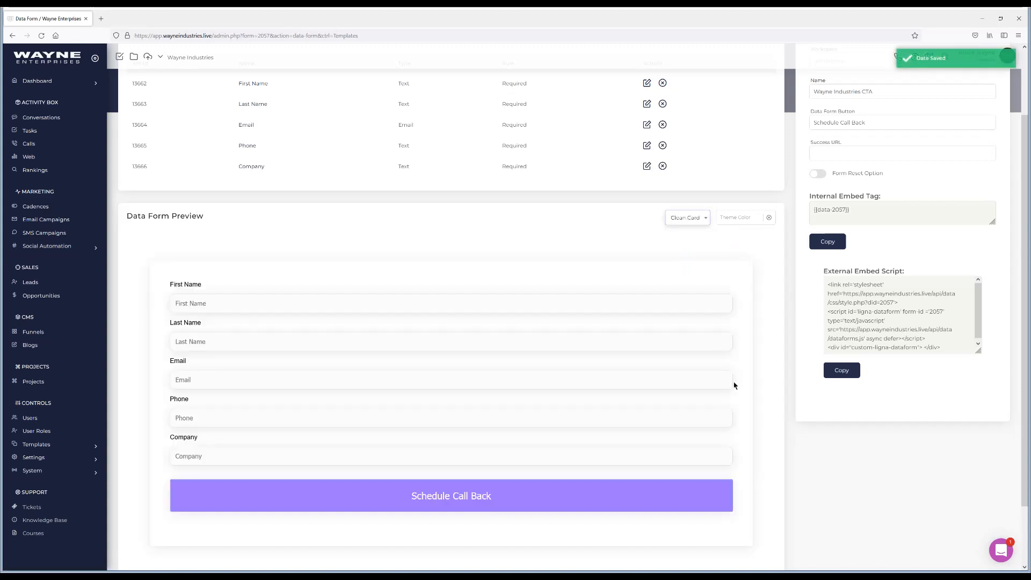
Try red and dark shades as the form's theme color and apply #222020.
left_click(739, 217)
left_click(751, 254)
left_click(754, 262)
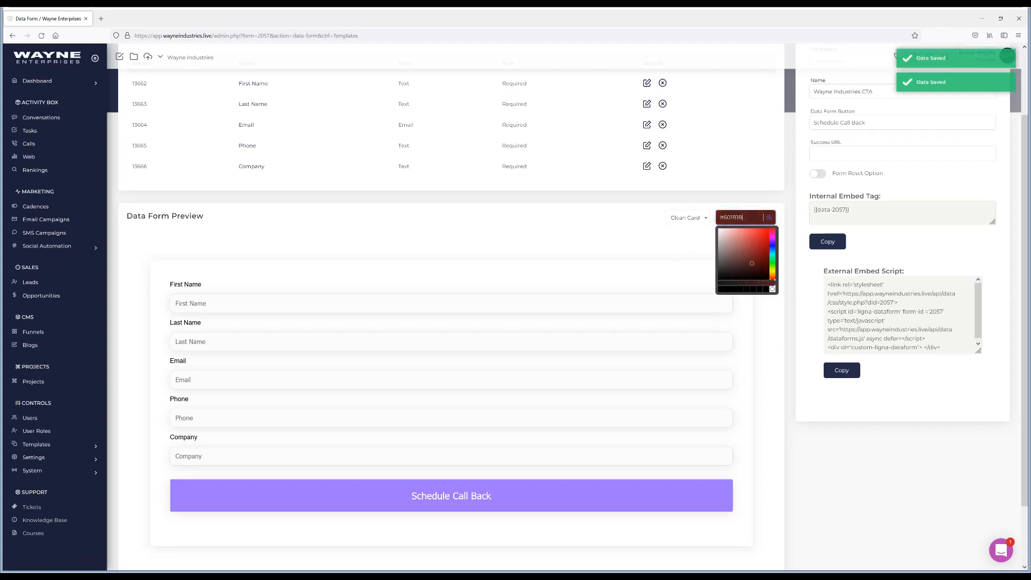
left_click(760, 244)
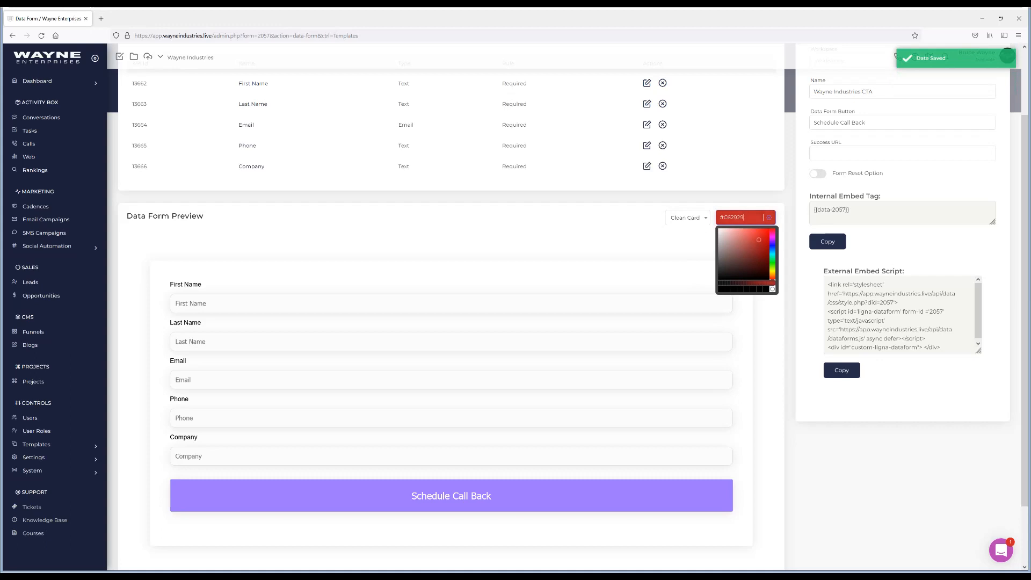
left_click(721, 271)
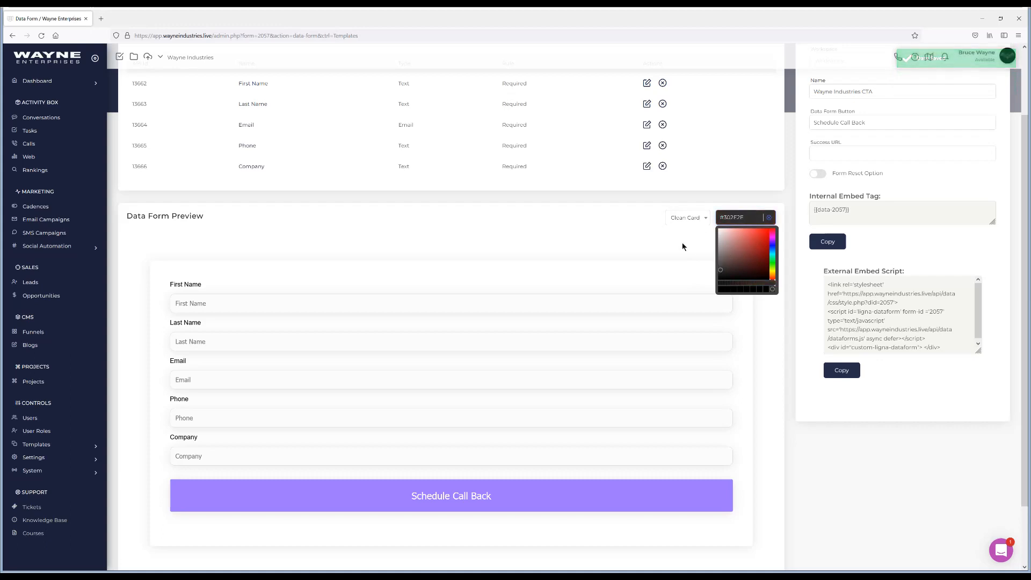
left_click(721, 275)
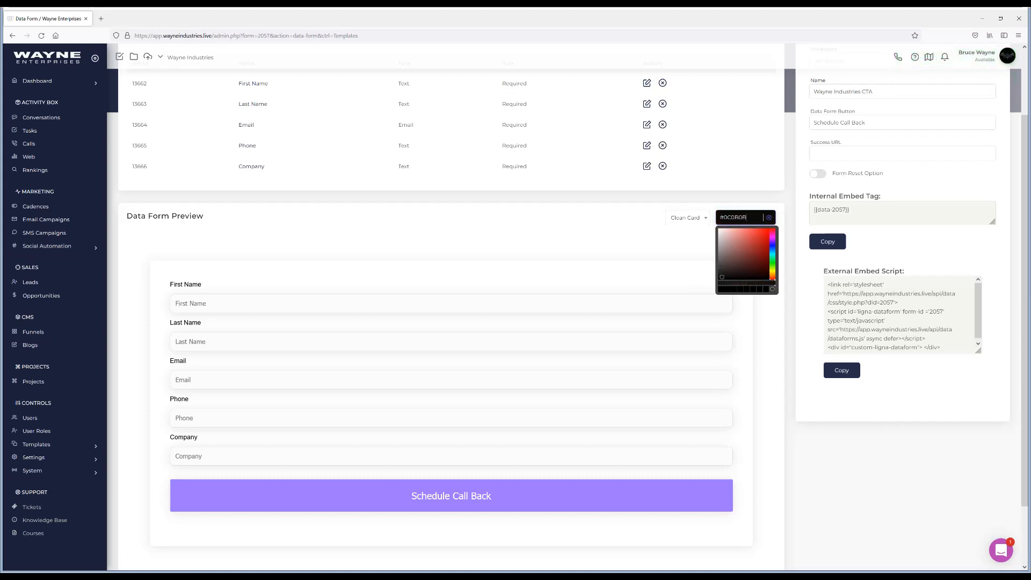
left_click(606, 233)
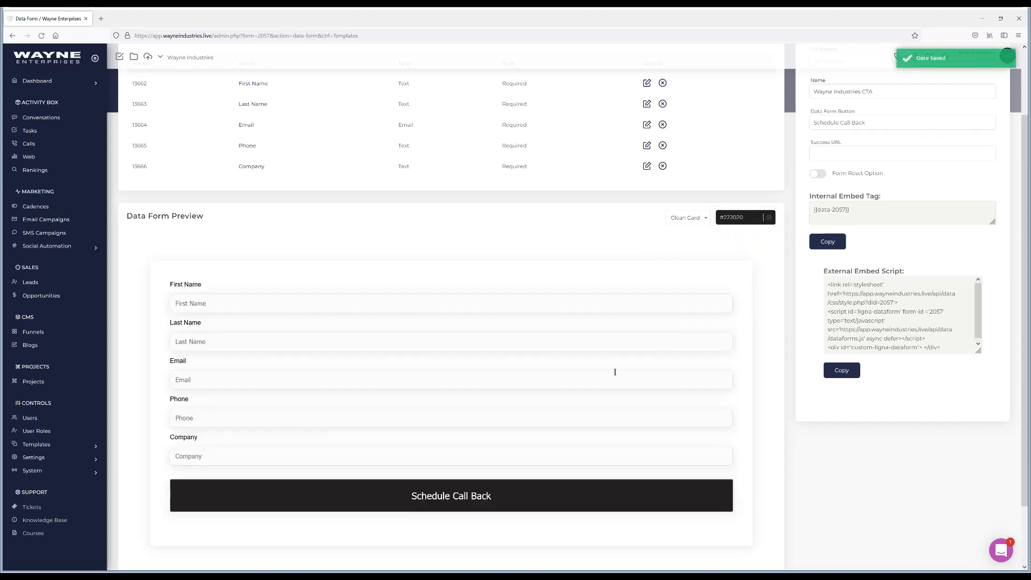
scroll(547, 395, "down", 2)
scroll(547, 395, "up", 2)
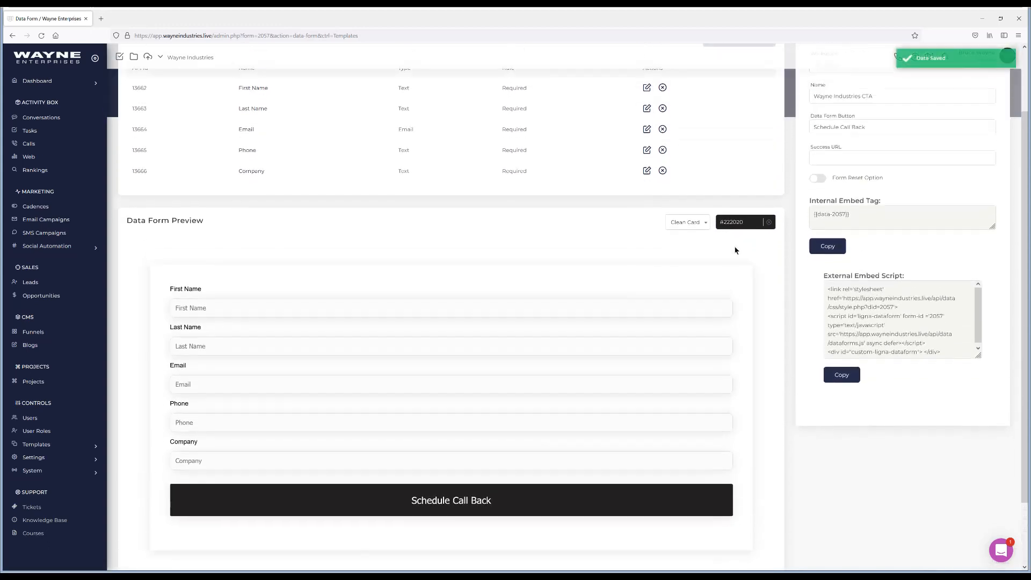
Set the form's theme color to the near-black shade #0C0909.
left_click(769, 227)
left_click_drag(722, 283, 731, 287)
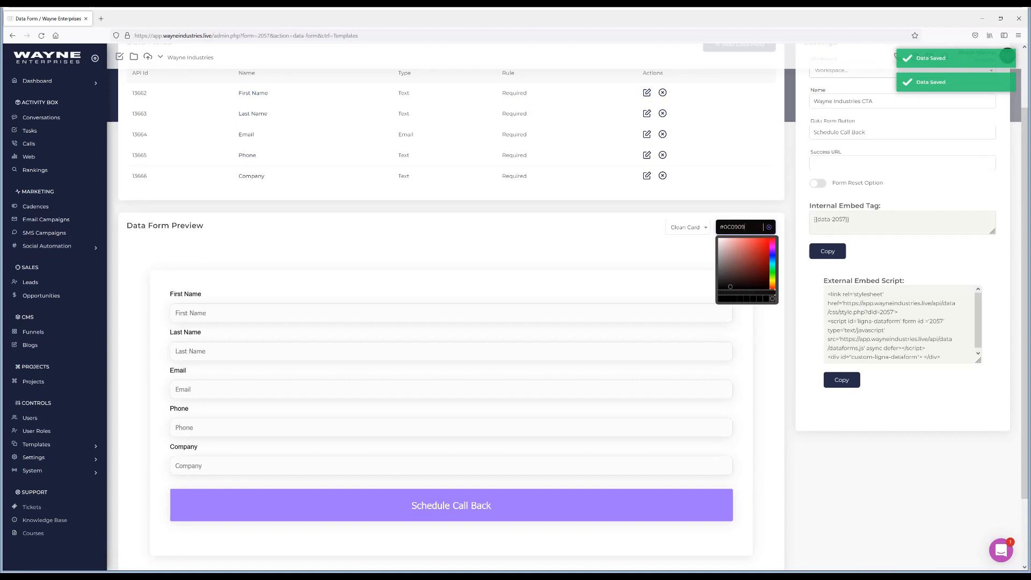
left_click(546, 225)
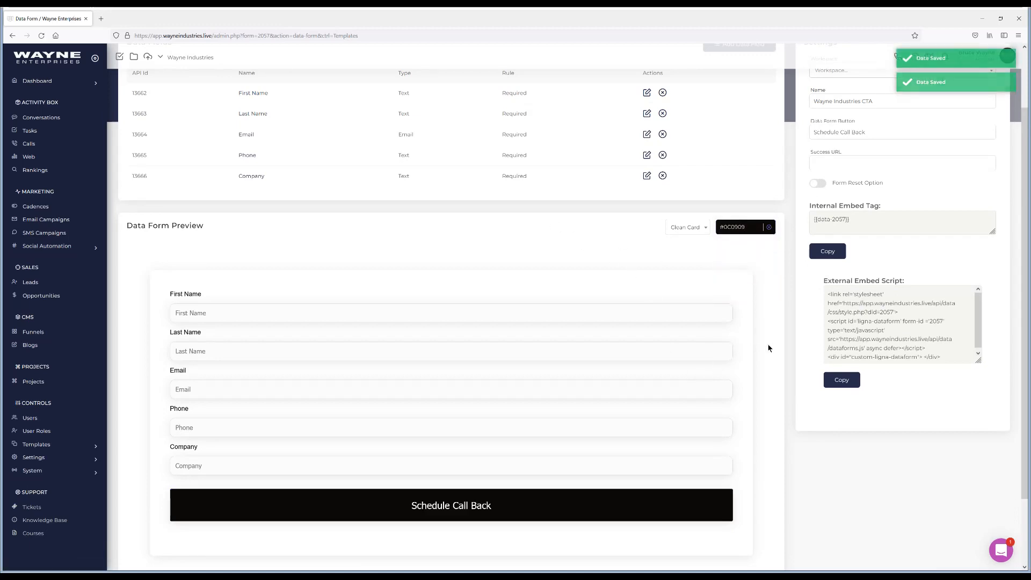
Copy the external embed script of the Wayne Industries CTA form.
scroll(770, 348, "up", 2)
scroll(769, 349, "down", 3)
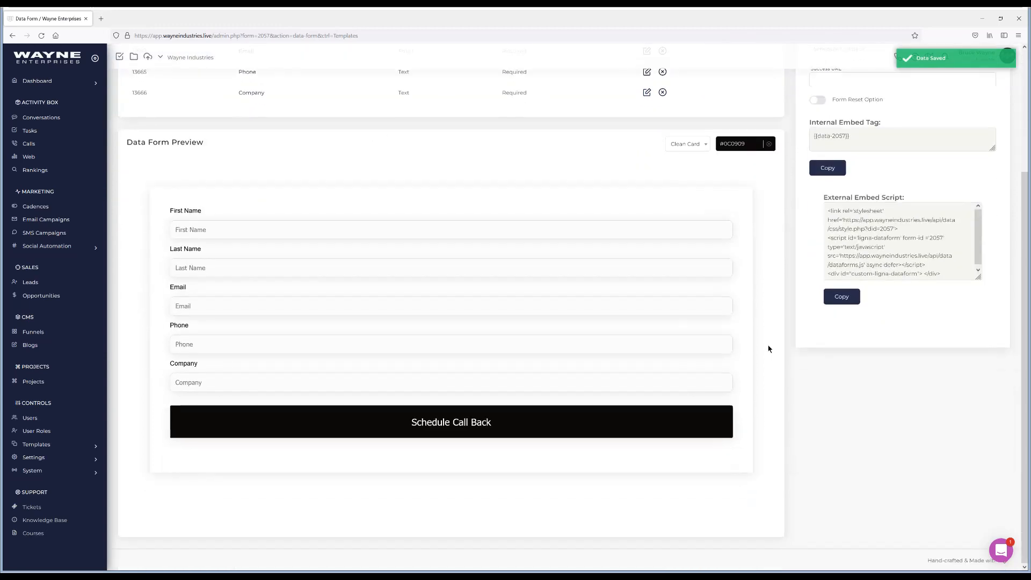
scroll(768, 349, "up", 1)
left_click(841, 339)
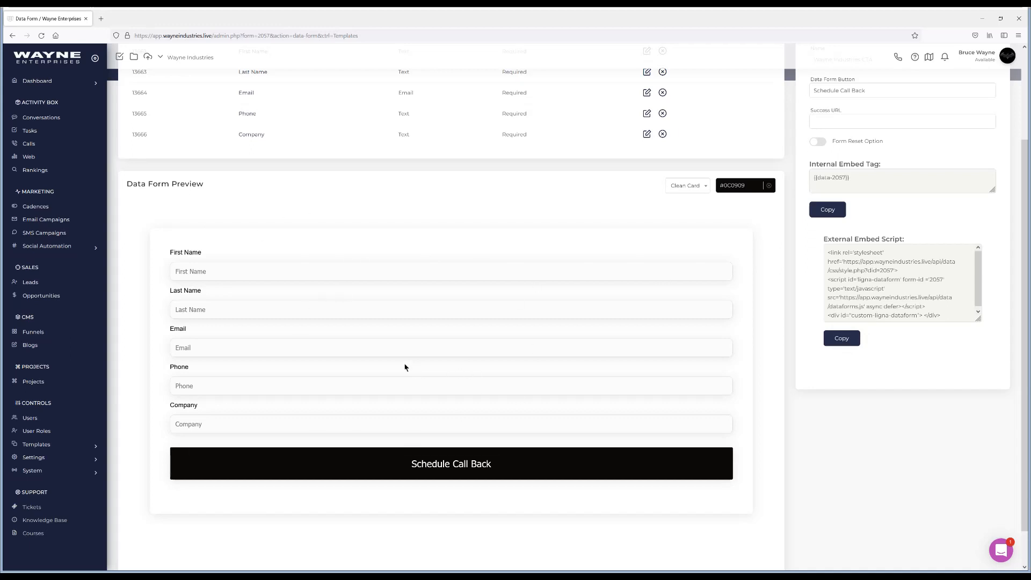
scroll(479, 445, "up", 3)
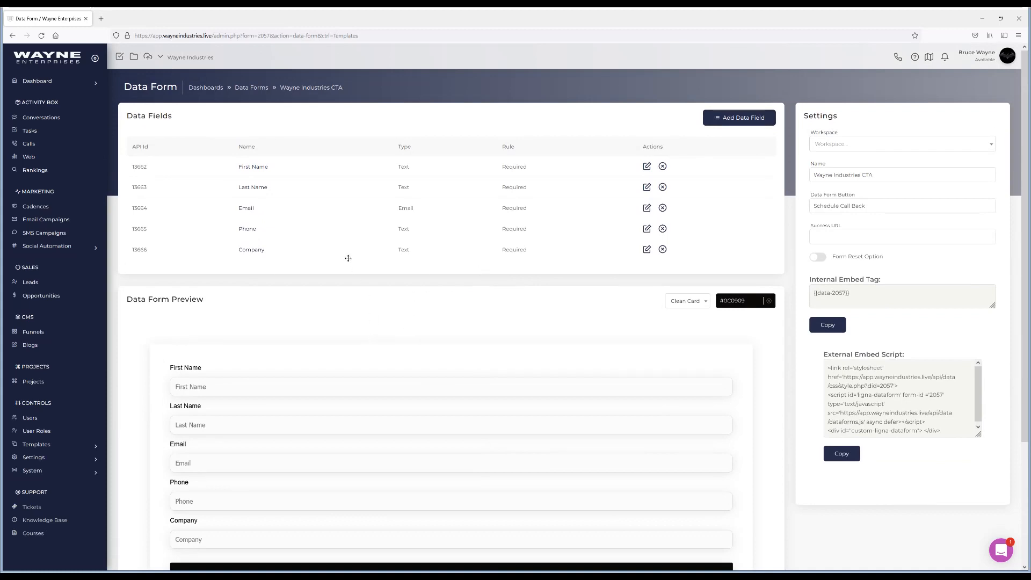
scroll(363, 323, "down", 2)
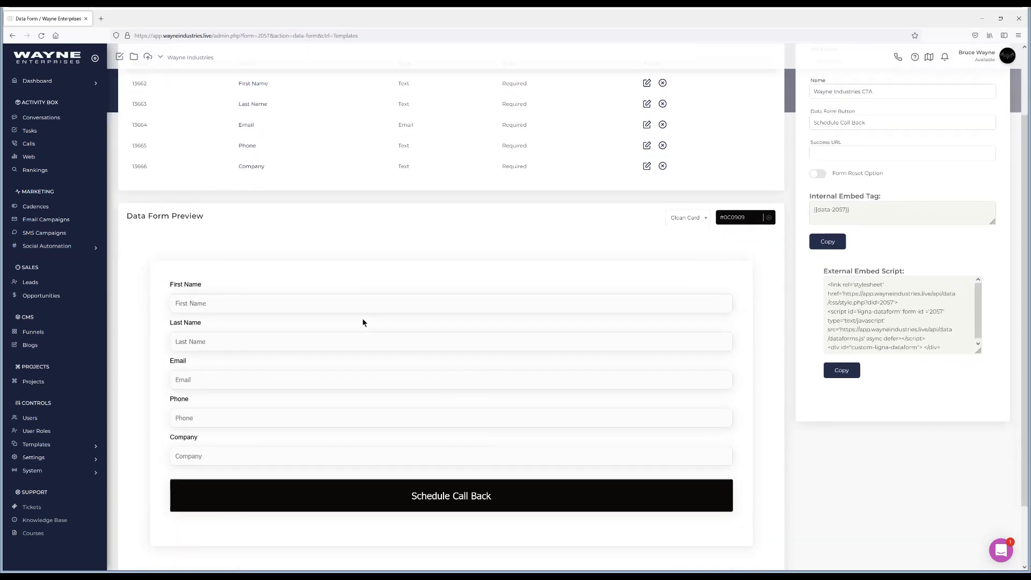
scroll(363, 322, "up", 2)
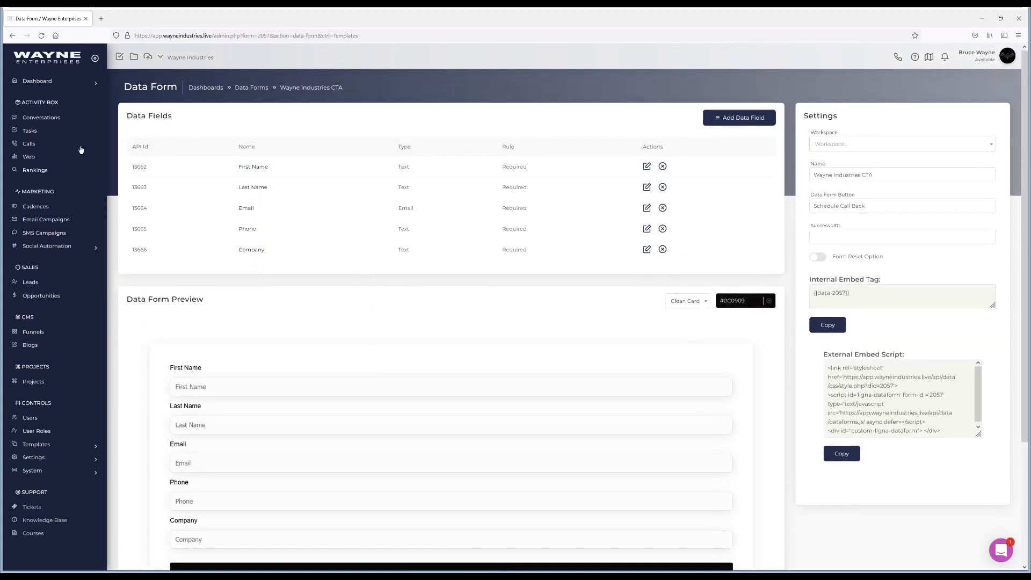
scroll(392, 352, "down", 2)
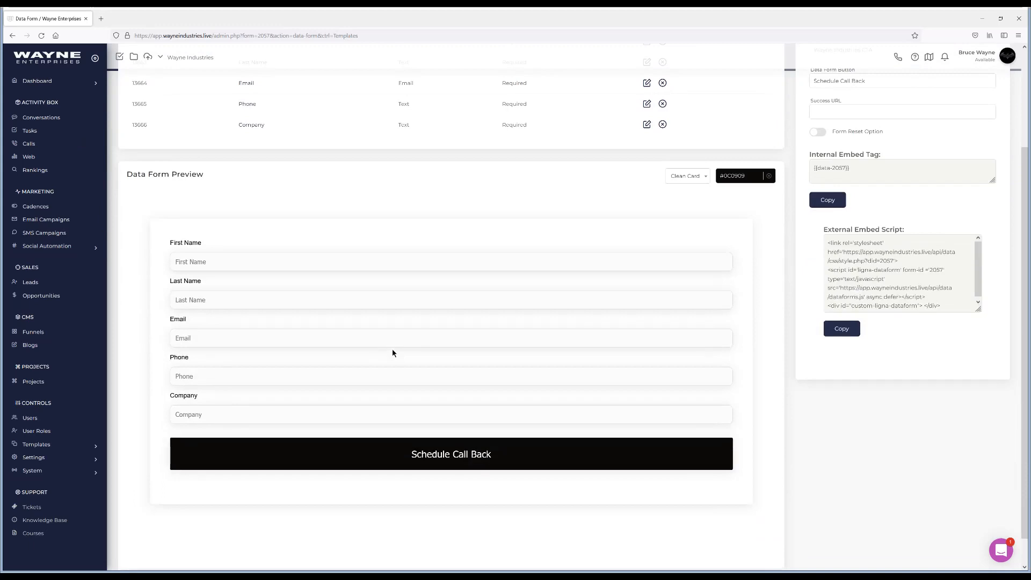
scroll(392, 353, "up", 2)
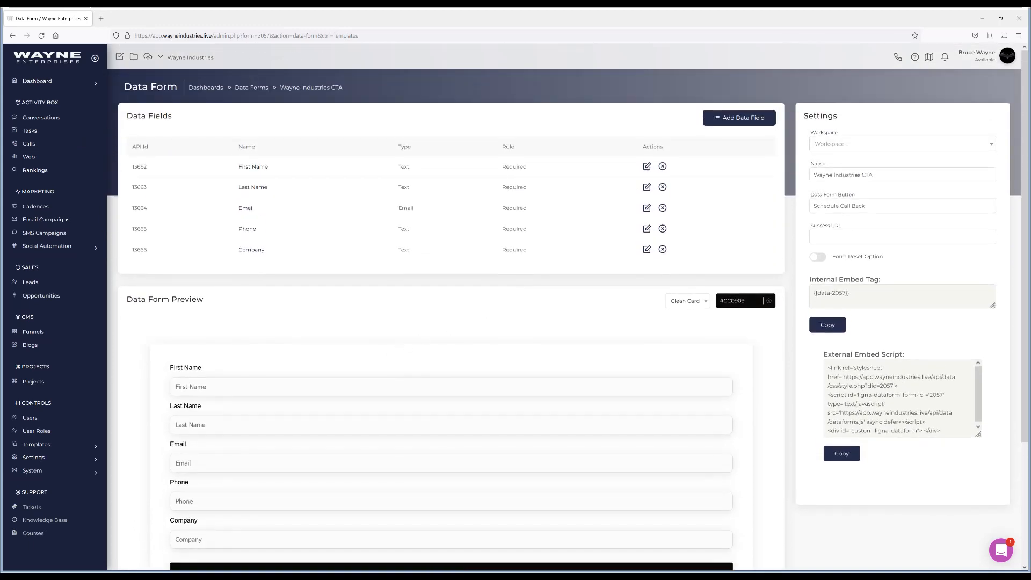